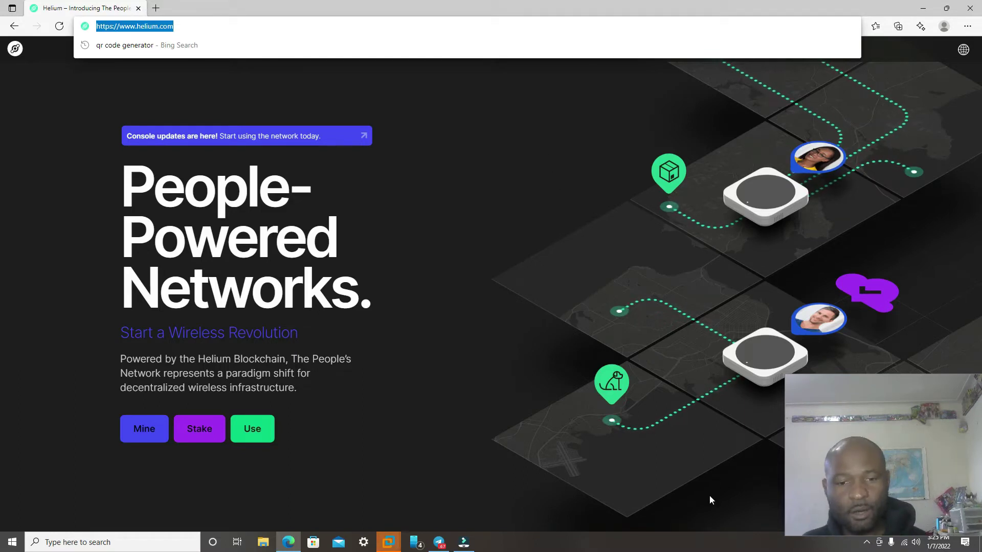
Step: Open the IP settings editor for the Ethernet adapter's Unidentified network
{"action": "right_click", "coordinate": [905, 543]}
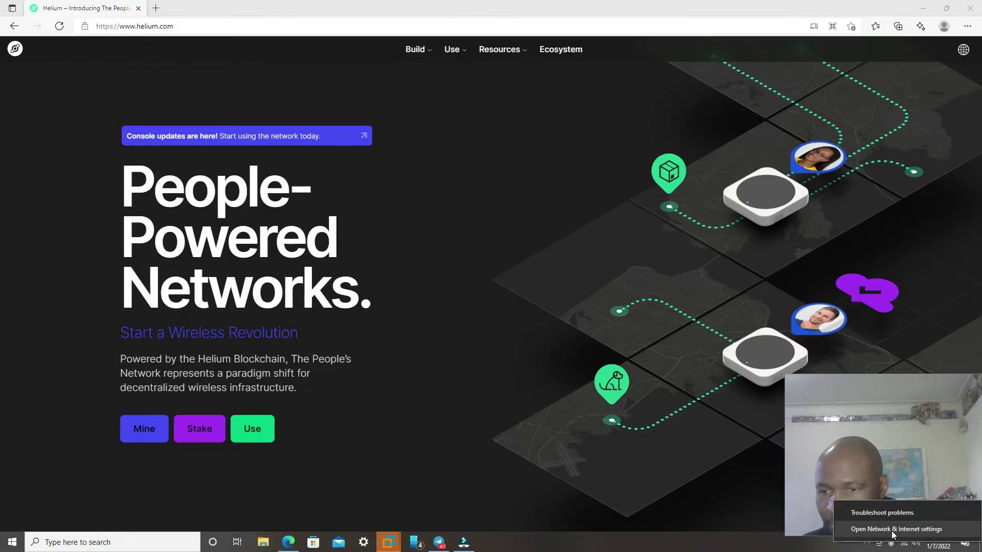
{"action": "left_click", "coordinate": [893, 530]}
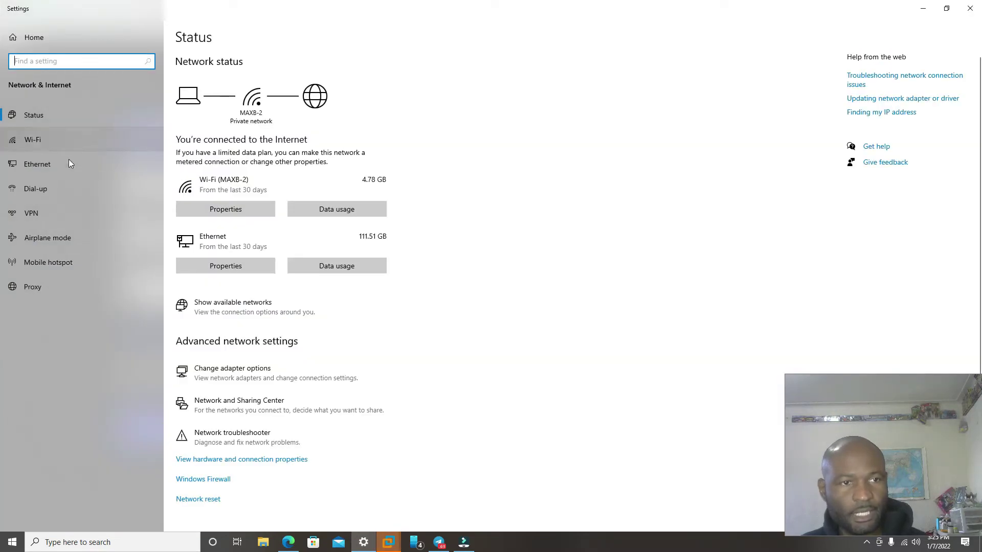
{"action": "left_click", "coordinate": [25, 165]}
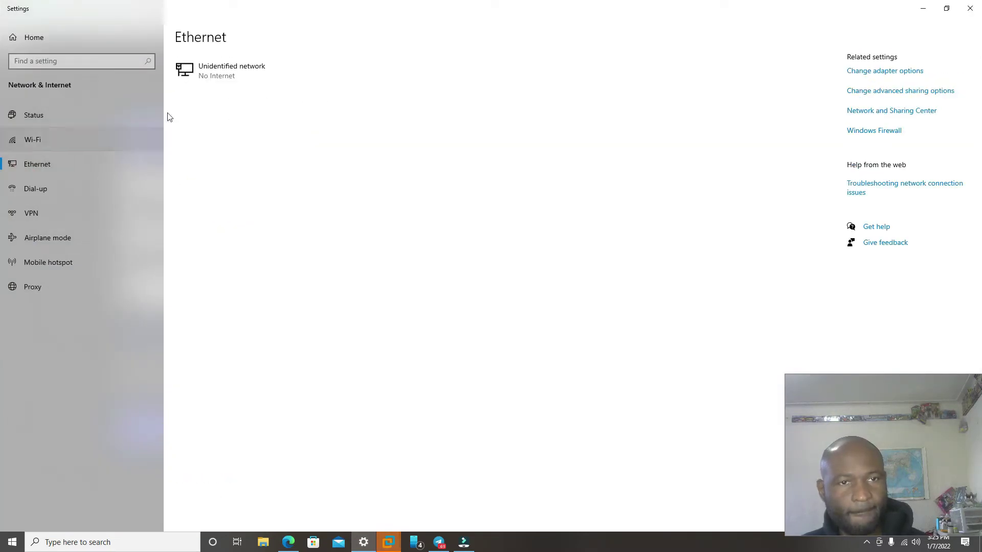
{"action": "left_click", "coordinate": [233, 74]}
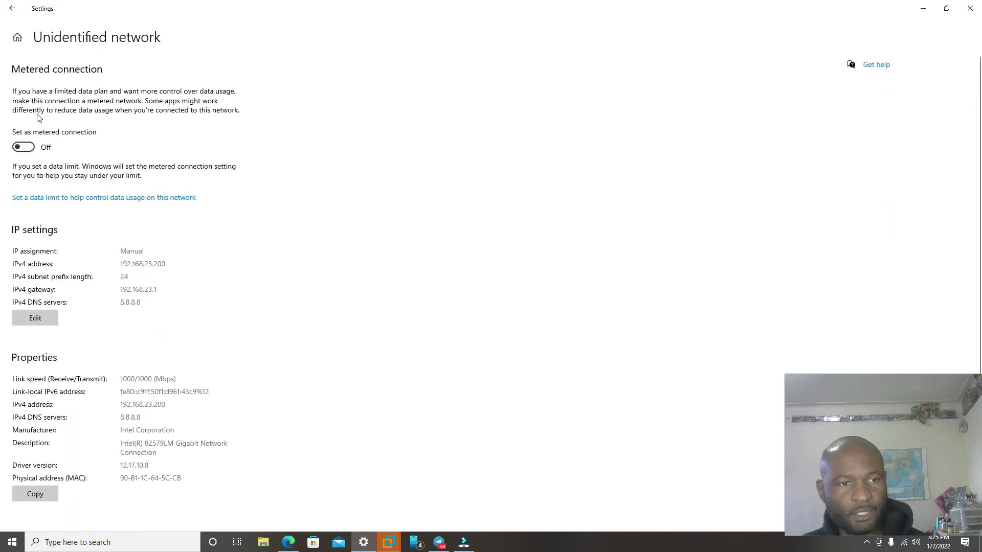
{"action": "left_click", "coordinate": [32, 318]}
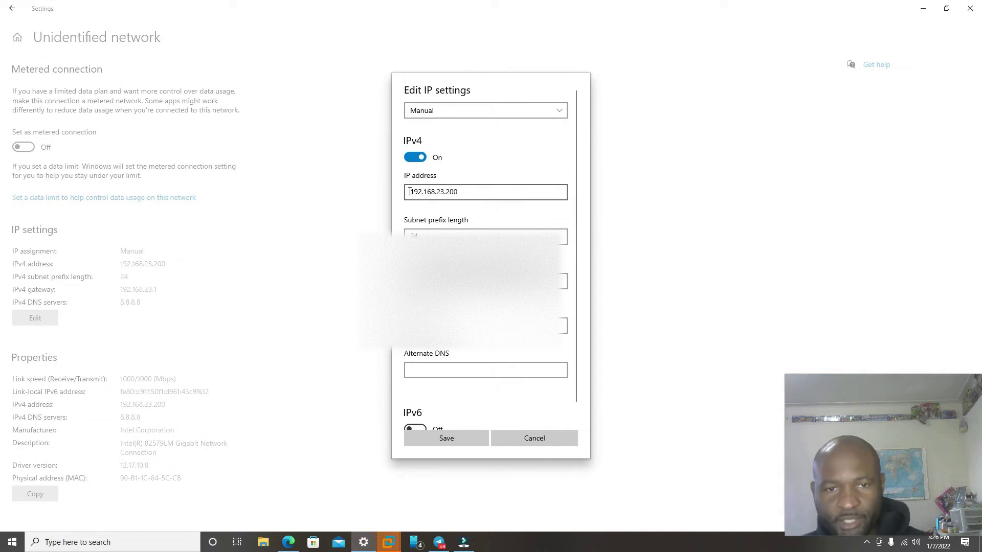
Step: Keep Manual IP assignment with address 192.168.23.200 and save the IP settings
{"action": "left_click_drag", "start_coordinate": [410, 191], "coordinate": [476, 192]}
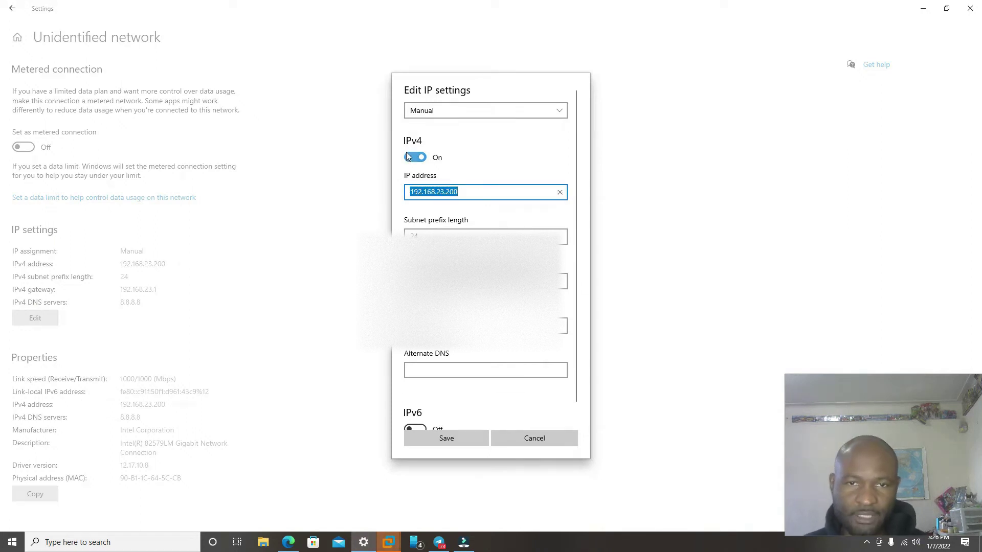
{"action": "left_click", "coordinate": [430, 113]}
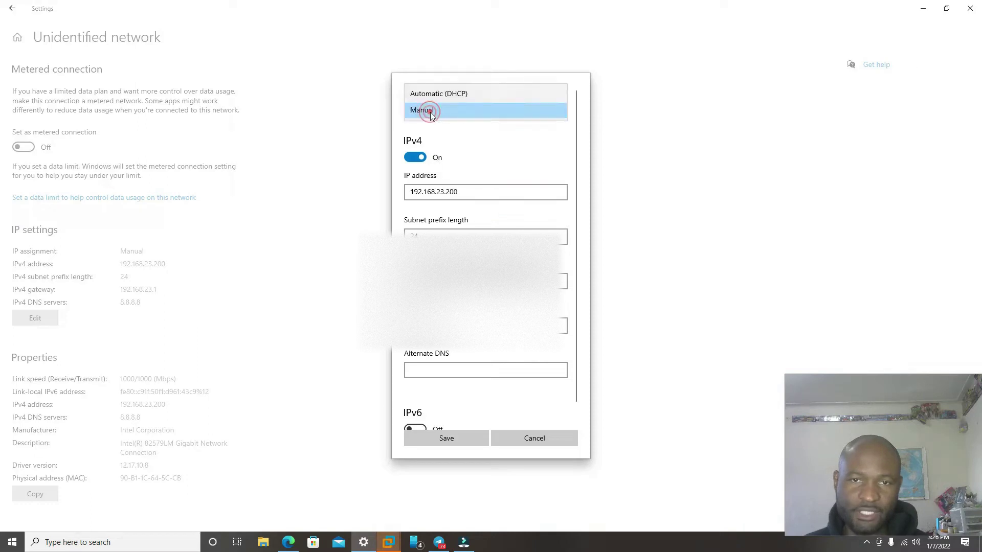
{"action": "left_click", "coordinate": [439, 109]}
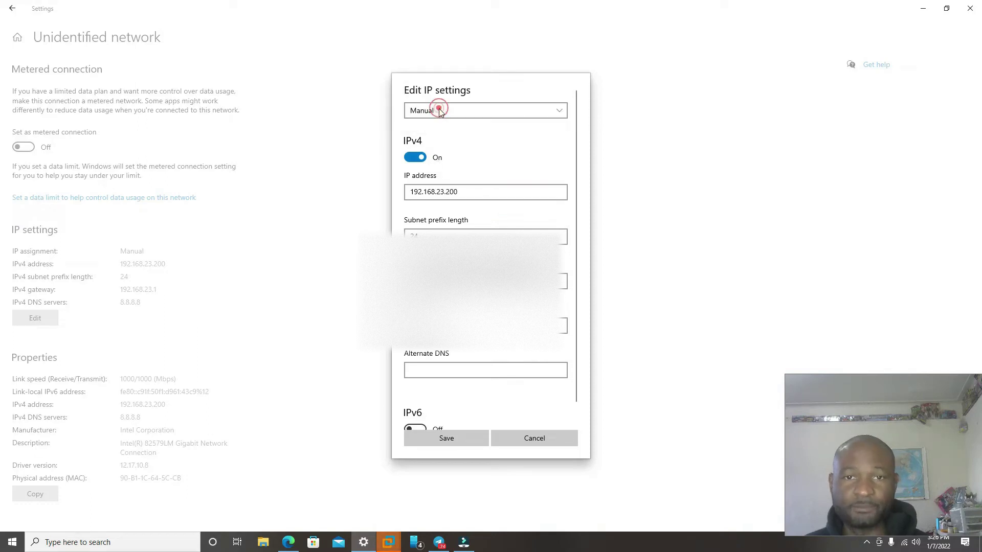
{"action": "left_click", "coordinate": [487, 192]}
{"action": "double_click", "coordinate": [409, 195]}
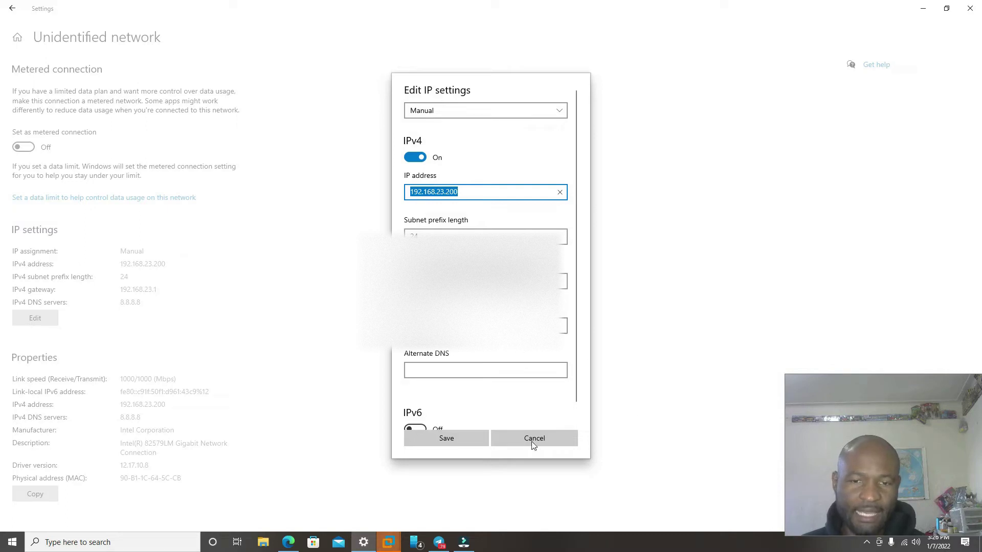
{"action": "left_click", "coordinate": [434, 444]}
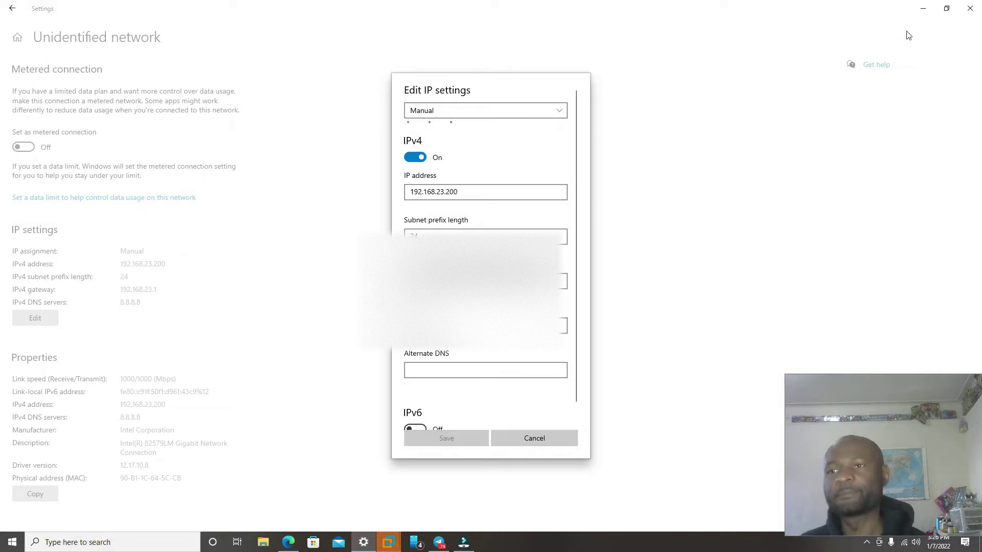
Step: Close Windows Settings and enter 192.168.23.150 in Edge's address bar
{"action": "left_click", "coordinate": [970, 8]}
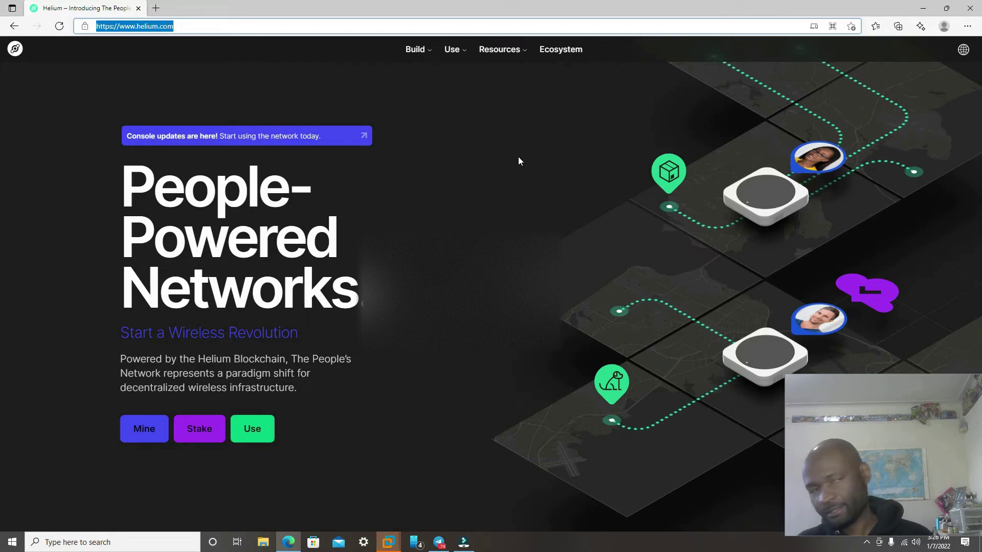
{"action": "type", "text": "192.168.23.150"}
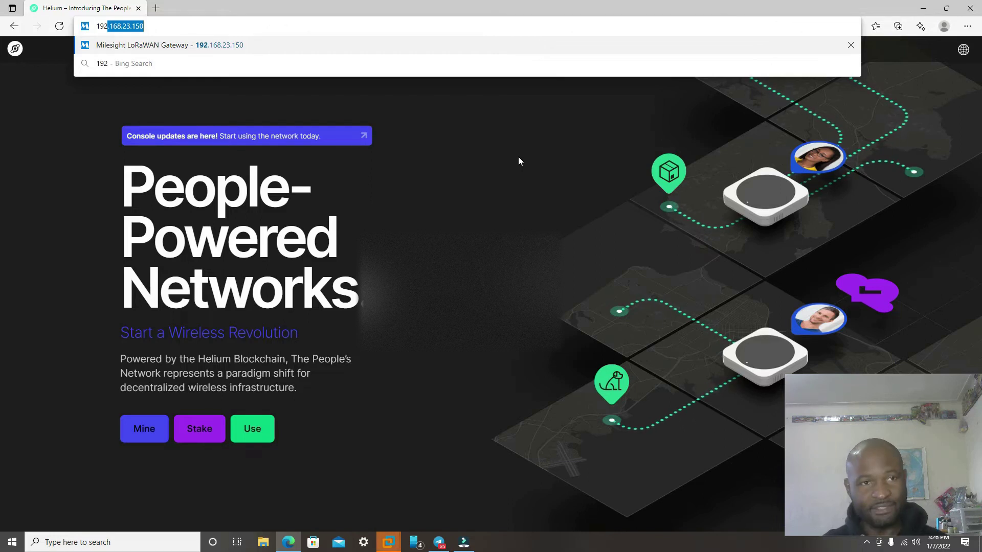
Step: Load the gateway page at 192.168.23.150 and sign in with the account credentials
{"action": "key", "text": "Return"}
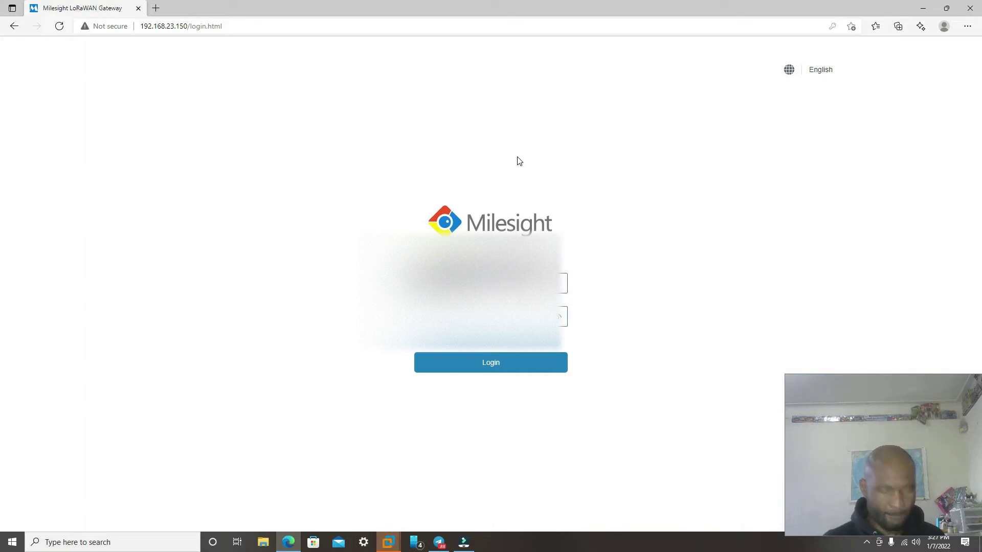
{"action": "key", "text": "Return"}
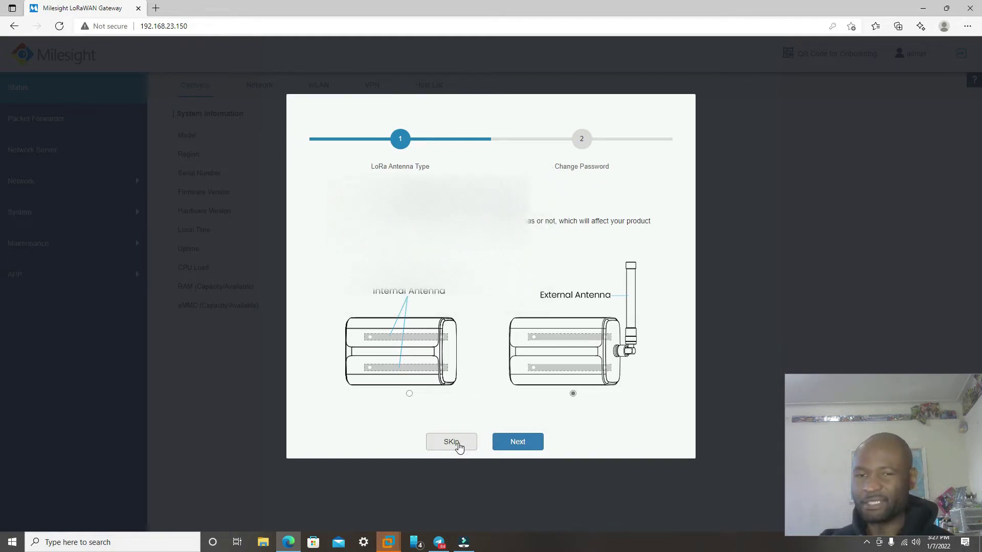
Step: Skip the setup wizard, check WAN and WLAN status, and open Network > Interface
{"action": "left_click", "coordinate": [522, 444]}
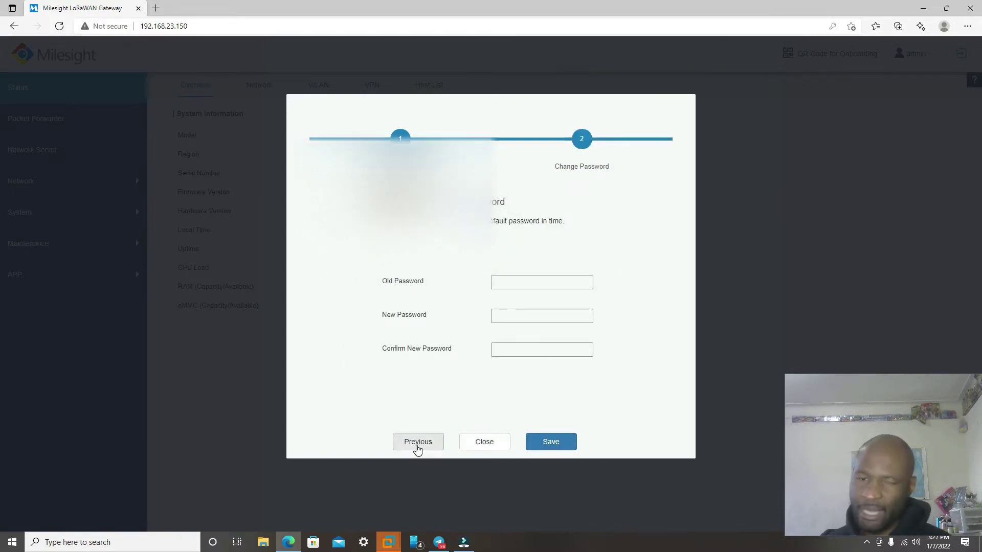
{"action": "left_click", "coordinate": [491, 443]}
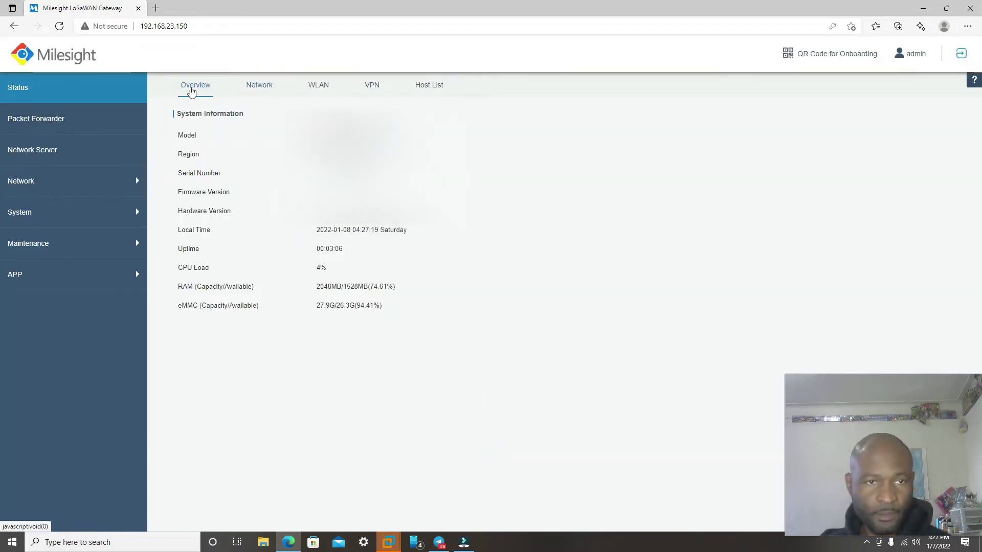
{"action": "left_click", "coordinate": [262, 87]}
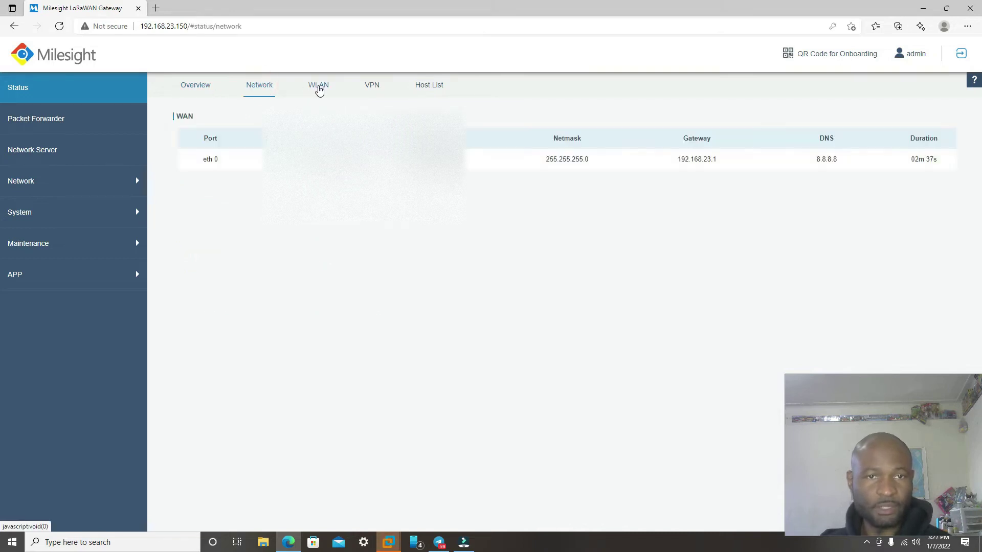
{"action": "left_click", "coordinate": [320, 88]}
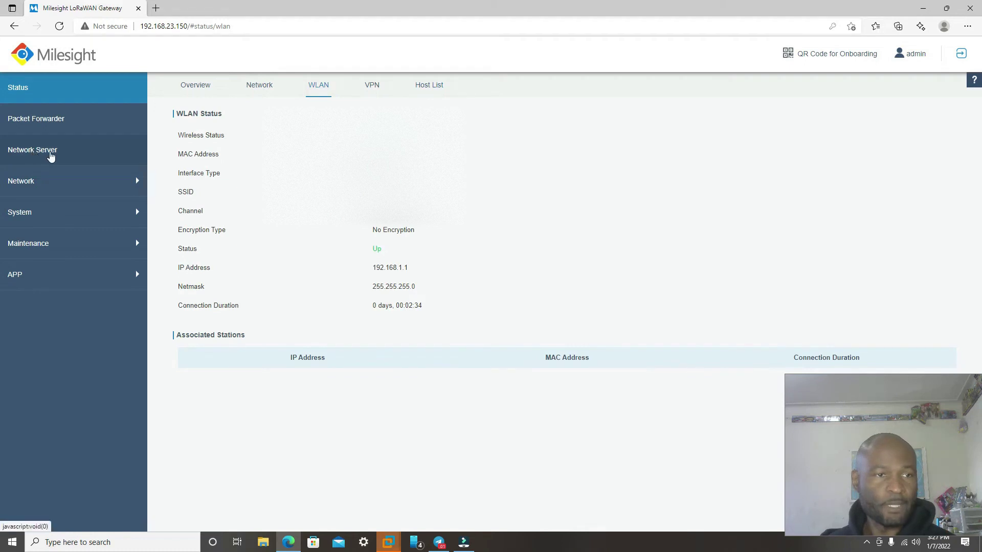
{"action": "left_click", "coordinate": [49, 188]}
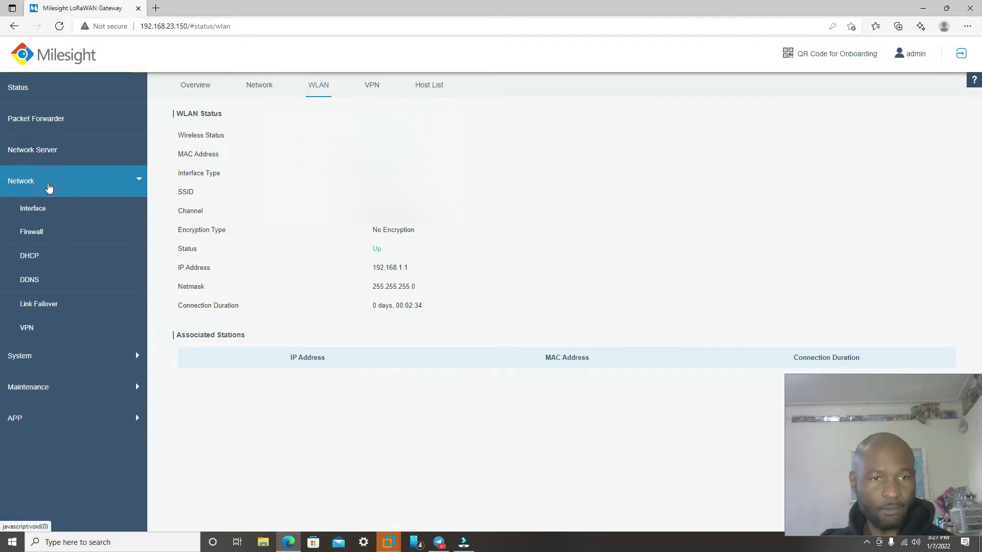
{"action": "left_click", "coordinate": [38, 209]}
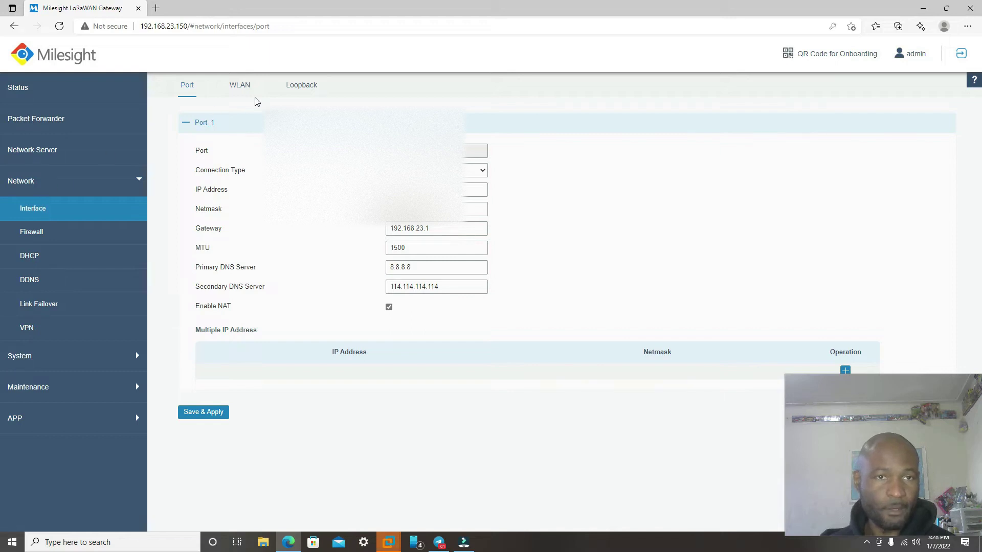
Step: On the WLAN tab, switch Work Mode to Client and scan for nearby Wi-Fi networks
{"action": "left_click", "coordinate": [238, 90]}
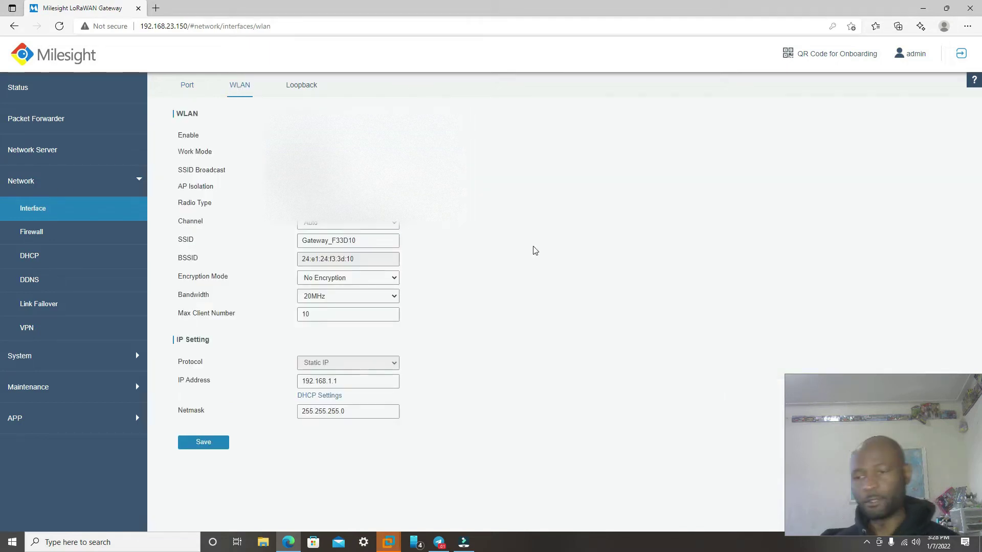
{"action": "left_click", "coordinate": [917, 443]}
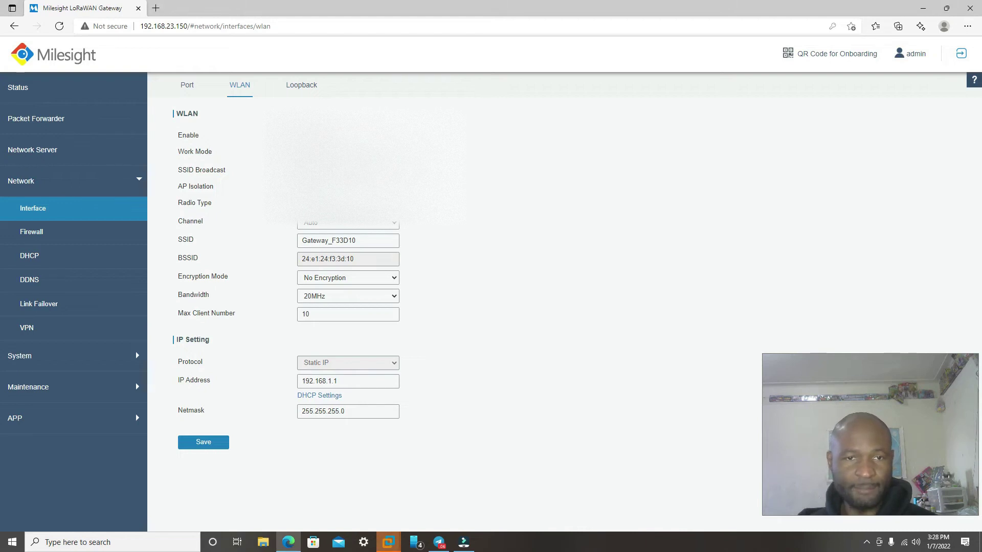
{"action": "key", "text": "Down"}
{"action": "key", "text": "Return"}
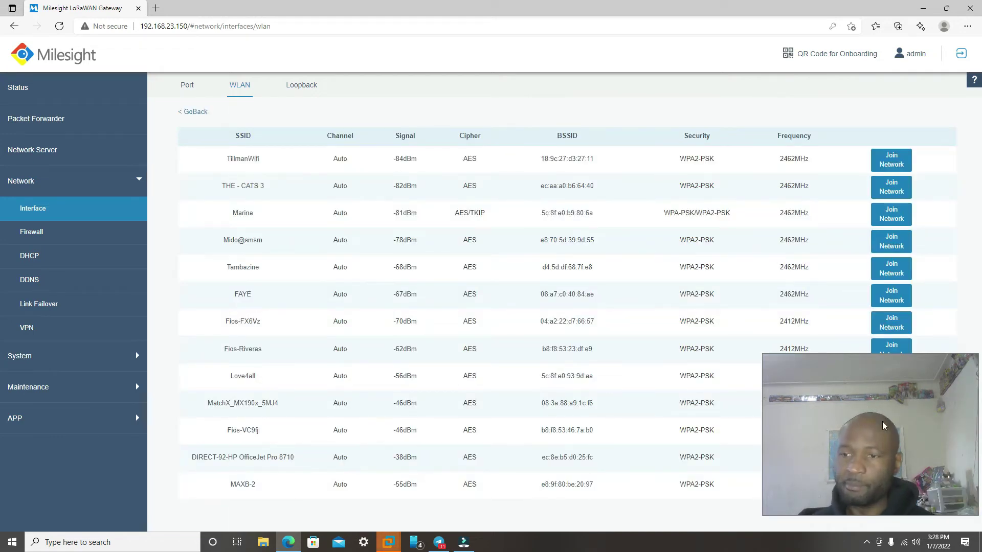
Step: Join MAXB-2 (WPA2-PSK, AES) from the scan list and type the Wi-Fi password into Key
{"action": "left_click", "coordinate": [906, 442]}
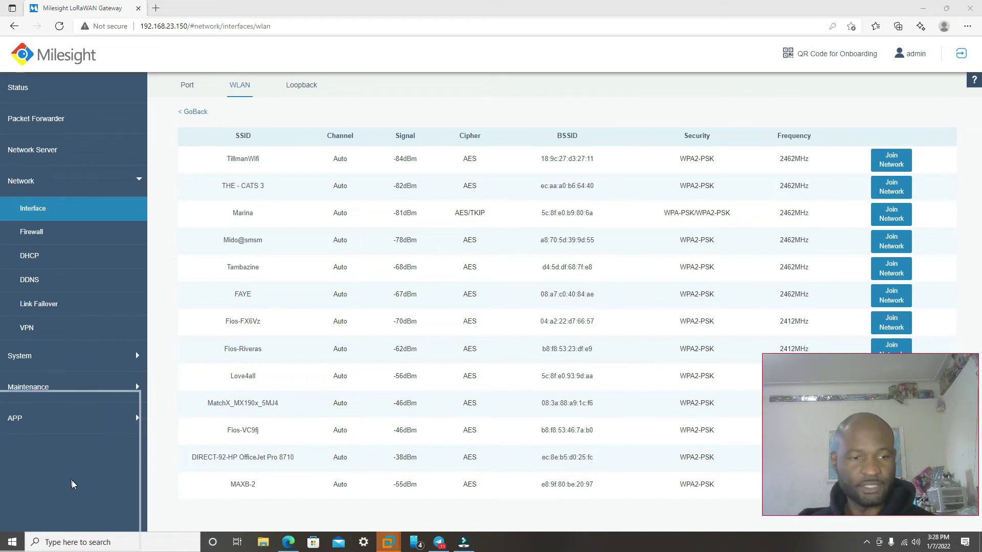
{"action": "left_click", "coordinate": [83, 452]}
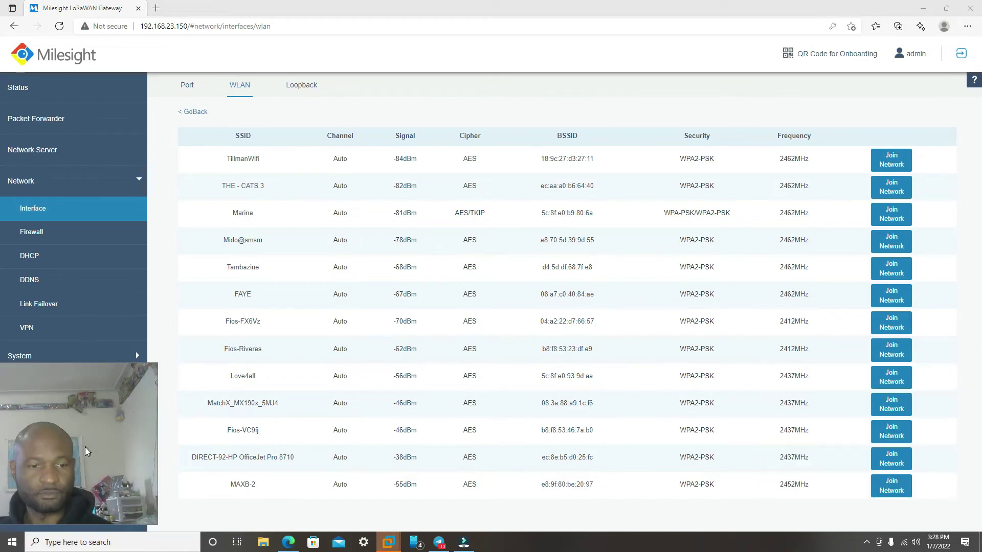
{"action": "left_click", "coordinate": [672, 508]}
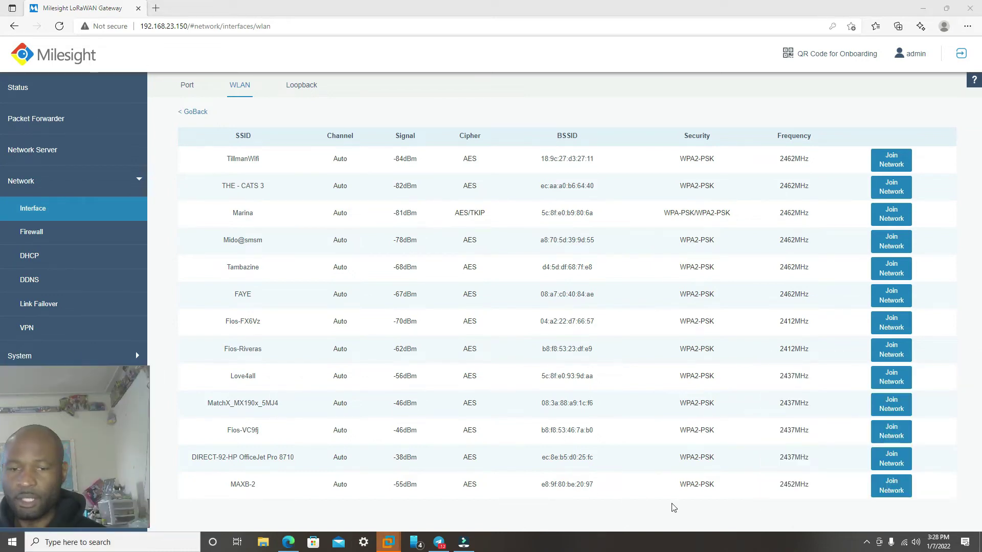
{"action": "left_click", "coordinate": [890, 490]}
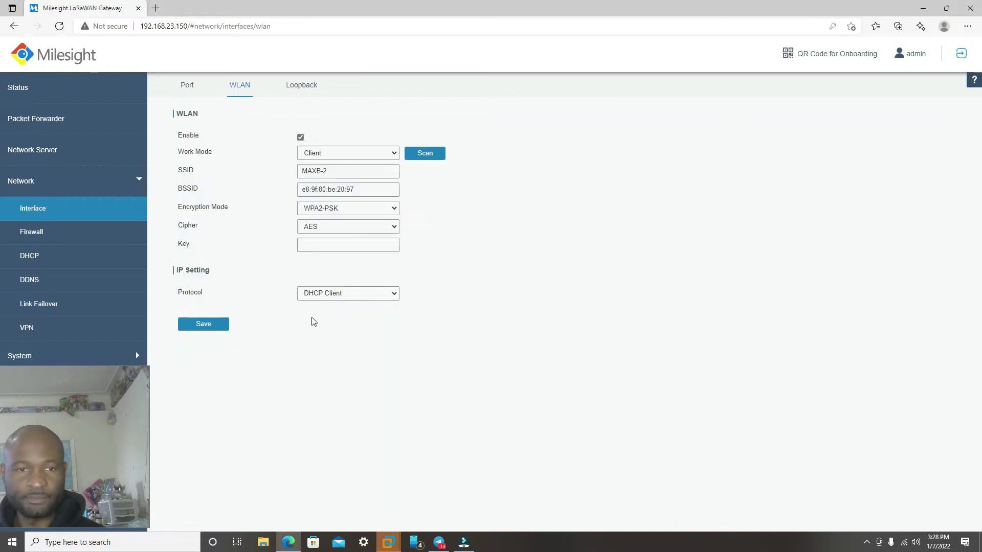
{"action": "left_click", "coordinate": [332, 249]}
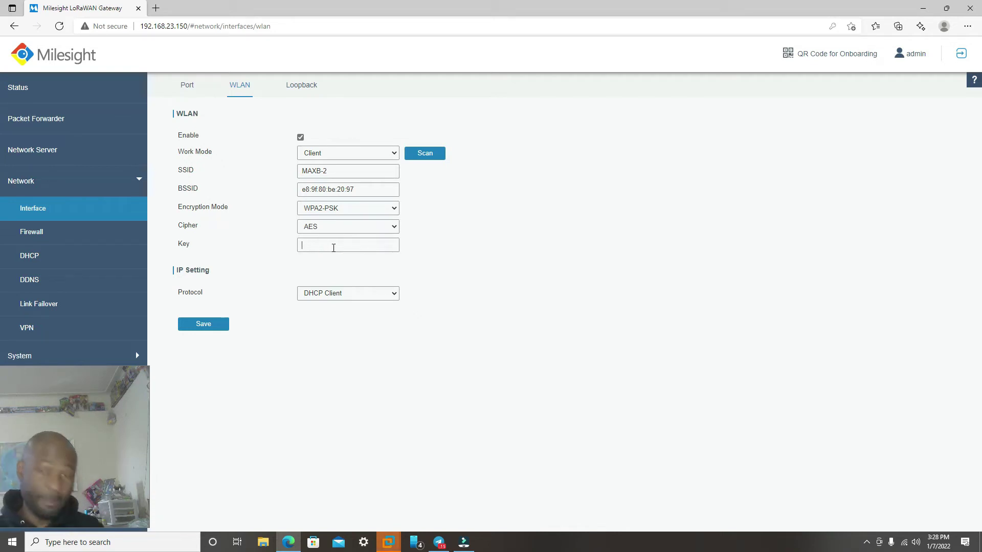
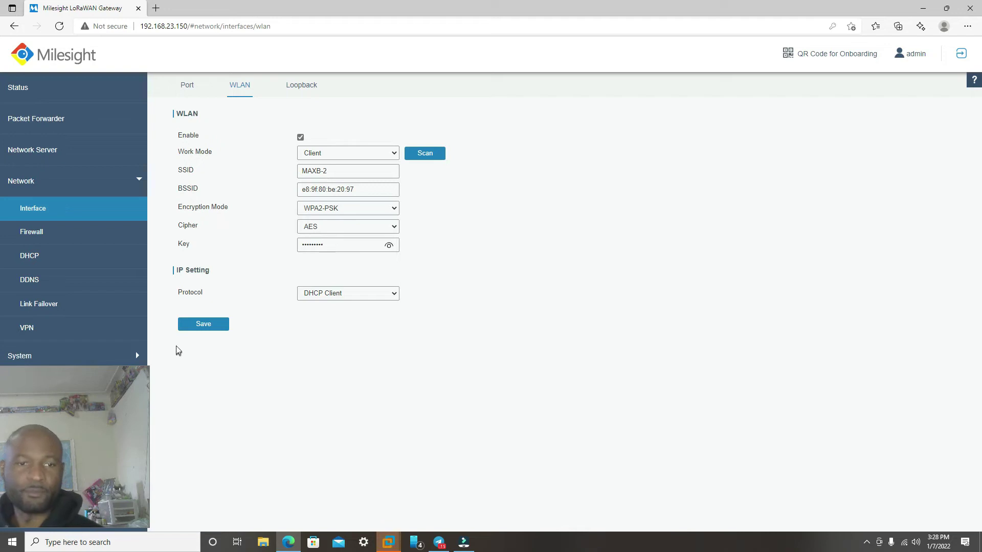
Step: Save and apply the MAXB-2 settings, and confirm WLAN status shows Connected with IP 192.168.1.114
{"action": "left_click", "coordinate": [204, 325]}
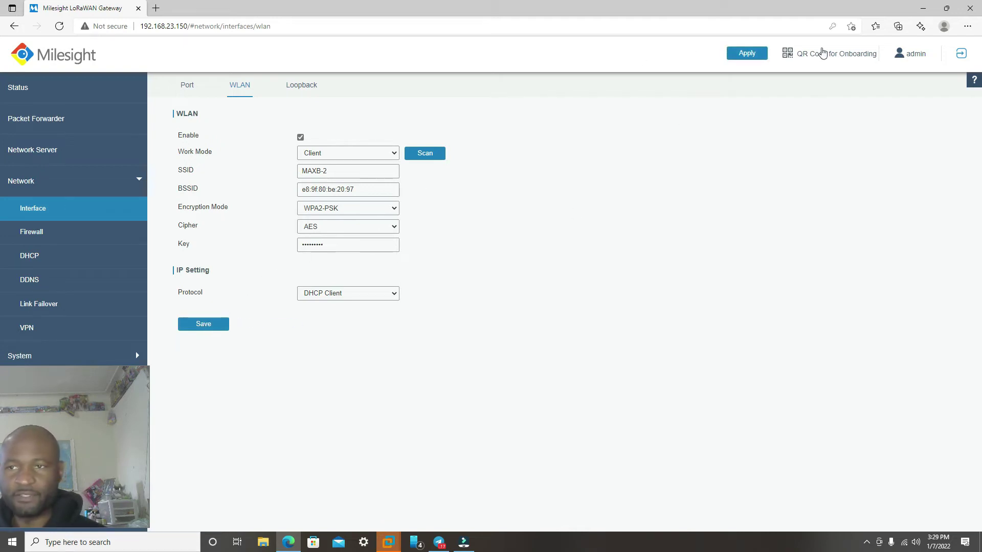
{"action": "left_click", "coordinate": [742, 57]}
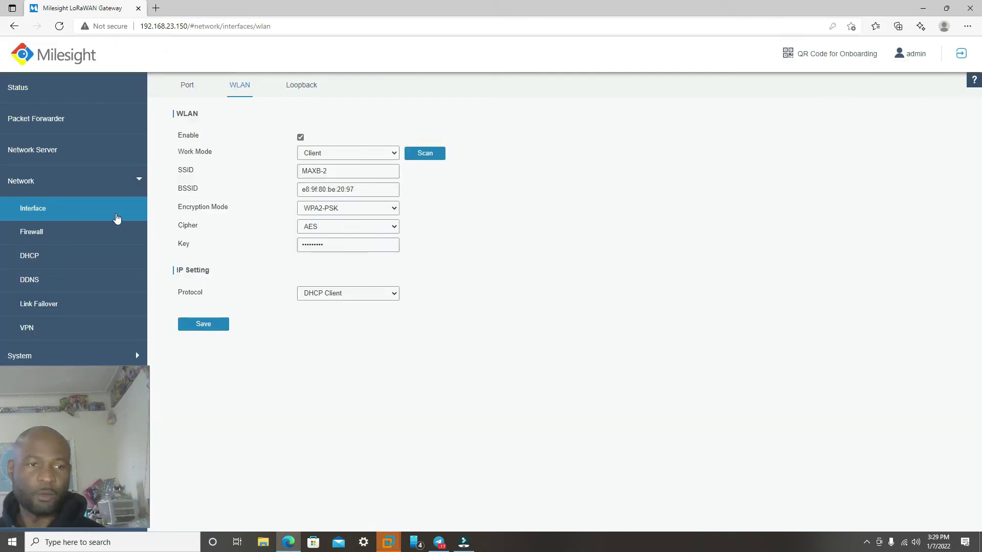
{"action": "left_click", "coordinate": [44, 92]}
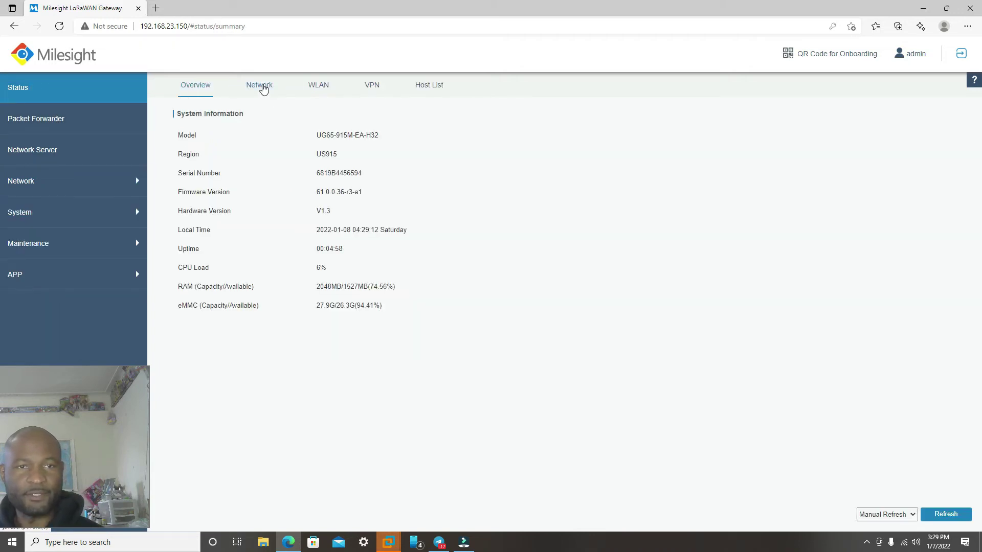
{"action": "left_click", "coordinate": [262, 87]}
{"action": "left_click", "coordinate": [323, 86]}
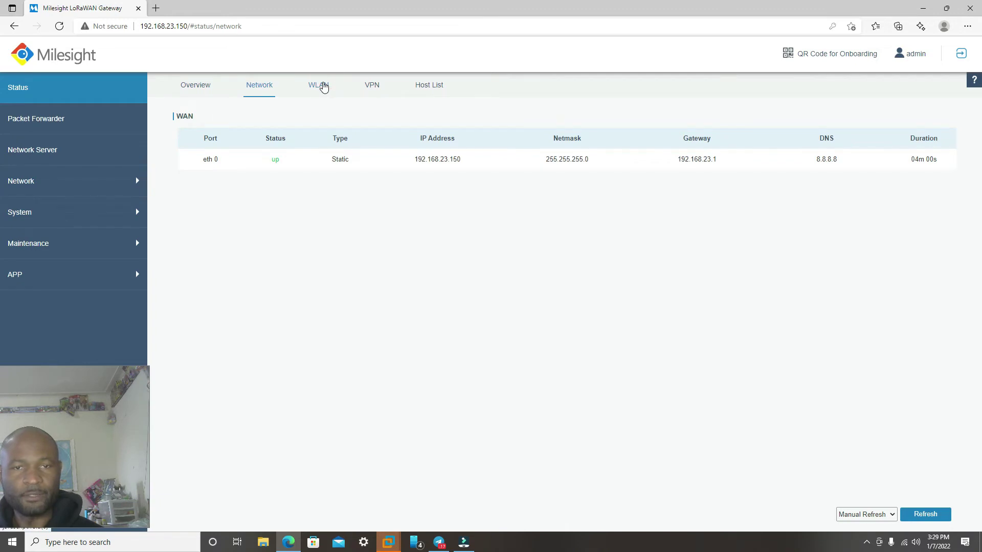
{"action": "left_click", "coordinate": [321, 86]}
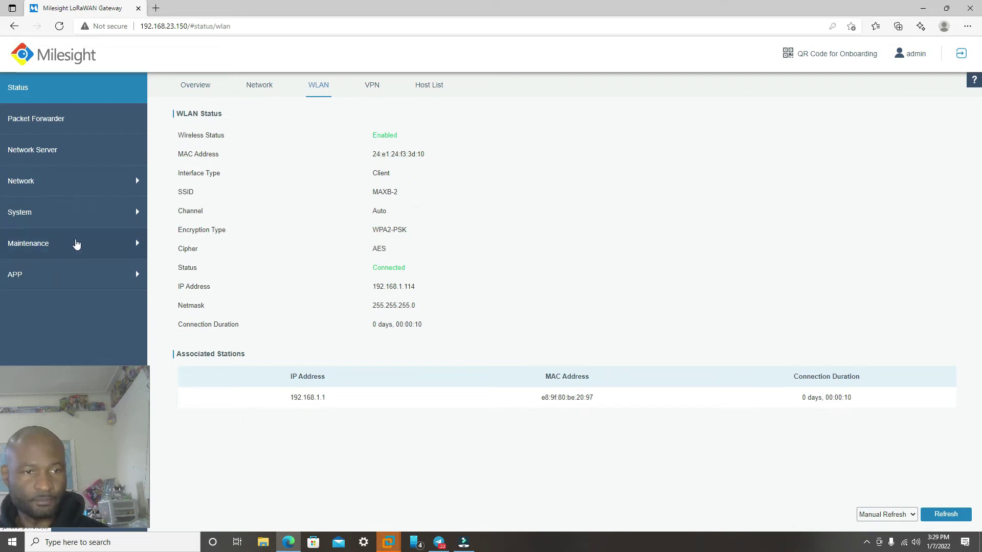
{"action": "left_click", "coordinate": [76, 245]}
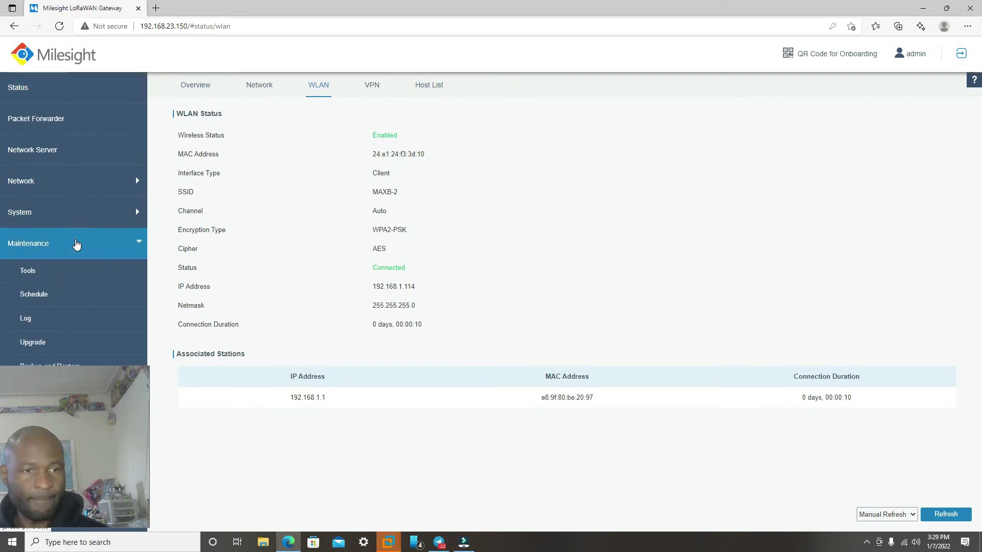
Step: Ping google.com from Maintenance > Tools, which returns bad address 'google.com'
{"action": "left_click", "coordinate": [47, 277]}
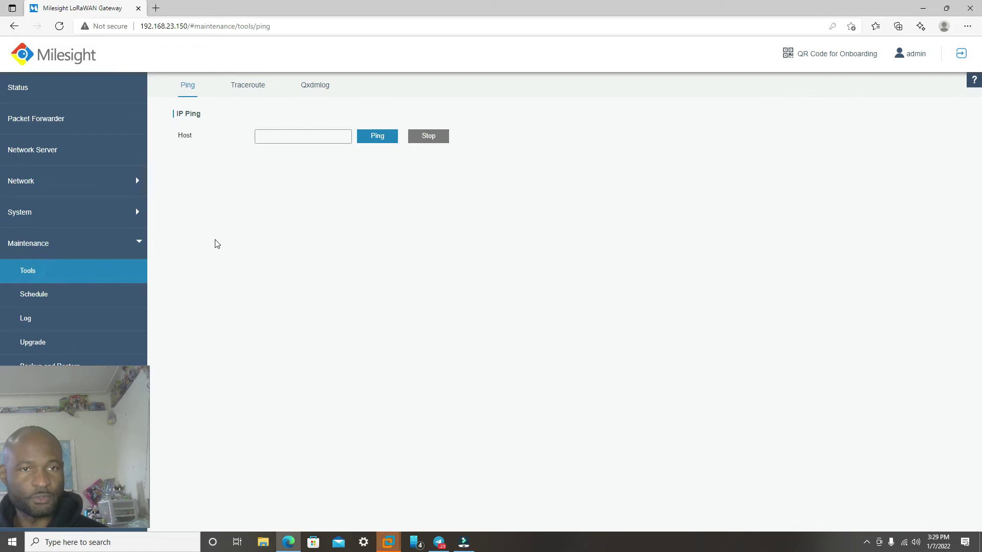
{"action": "left_click", "coordinate": [309, 136]}
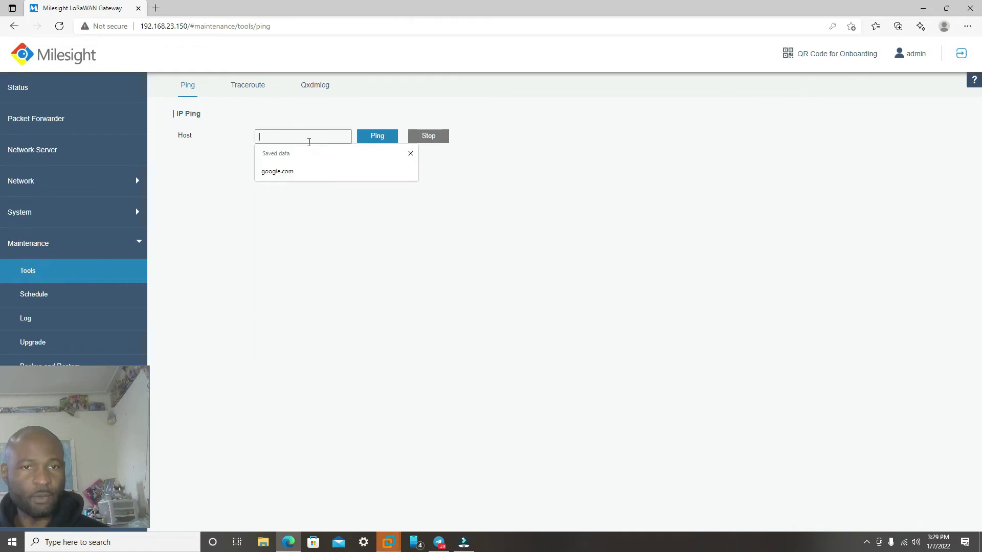
{"action": "left_click", "coordinate": [296, 171]}
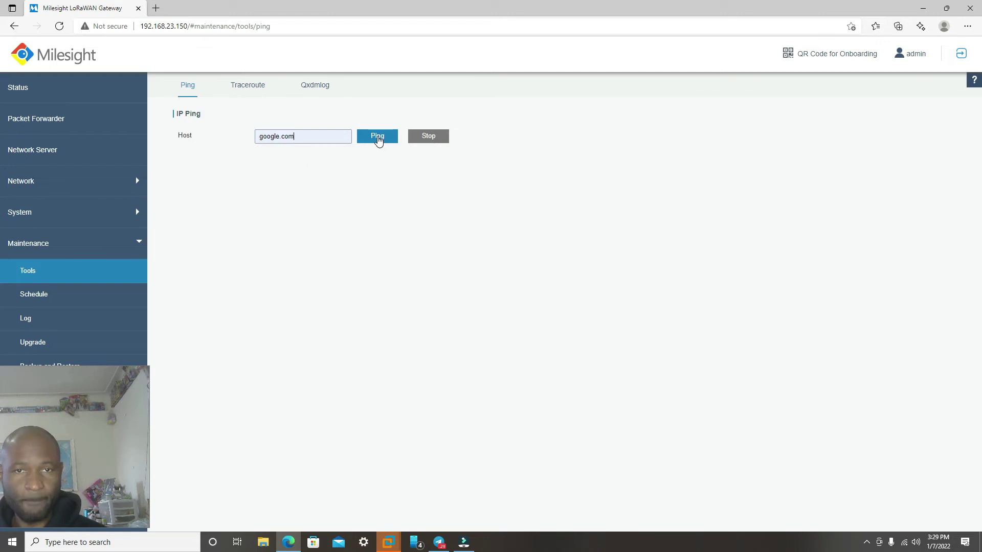
{"action": "left_click", "coordinate": [377, 138]}
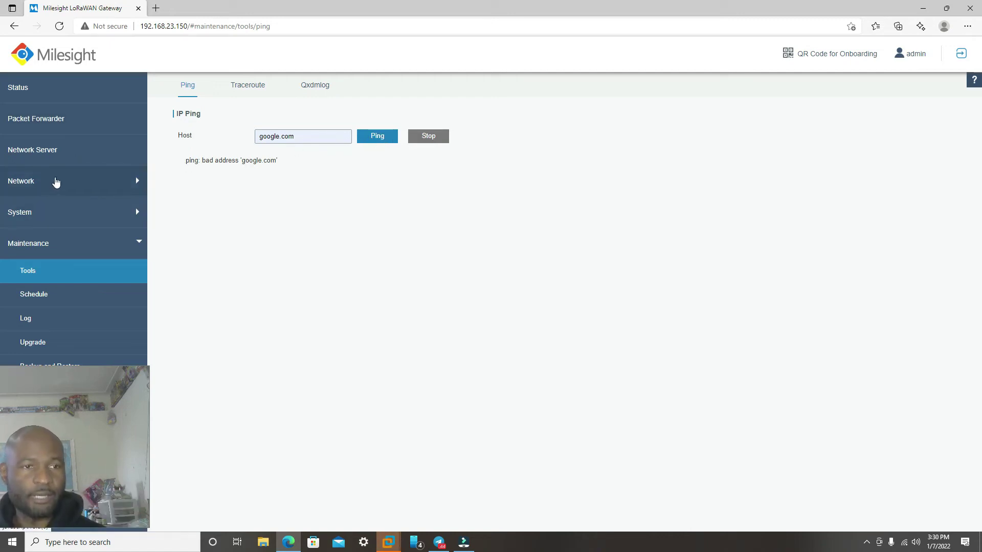
{"action": "left_click", "coordinate": [56, 184]}
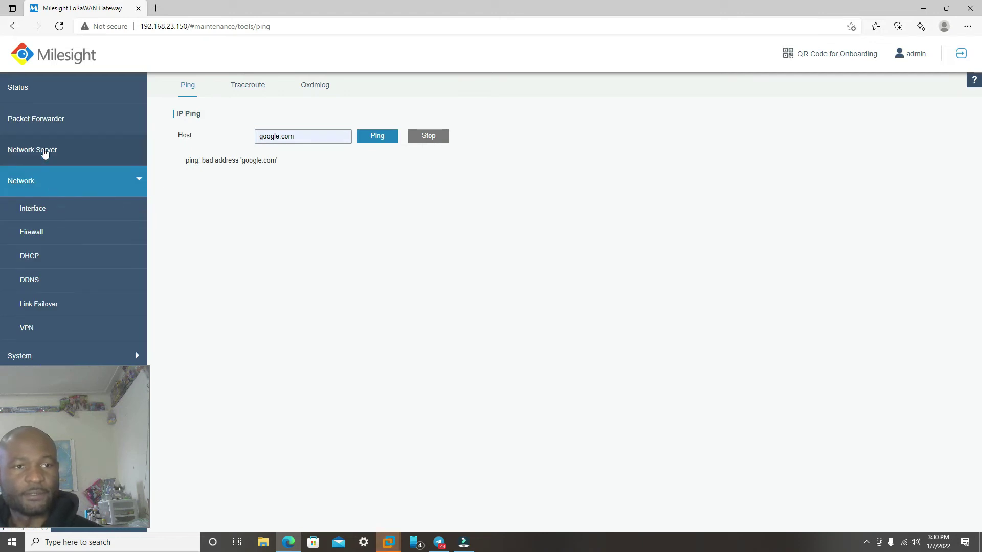
Step: Replace the MAXB-2 Wi-Fi key with the re-entered password on the WLAN tab and save
{"action": "left_click", "coordinate": [51, 211]}
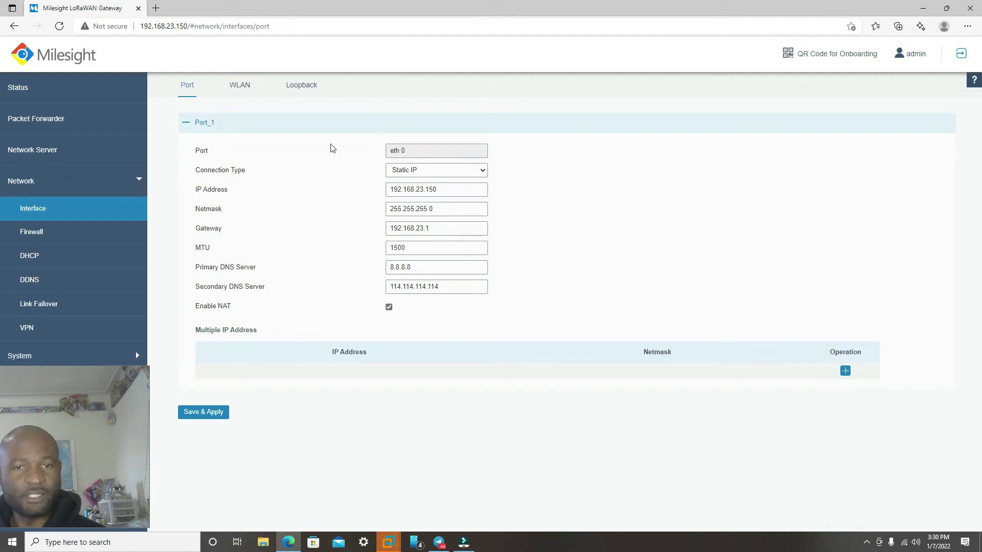
{"action": "left_click", "coordinate": [244, 88]}
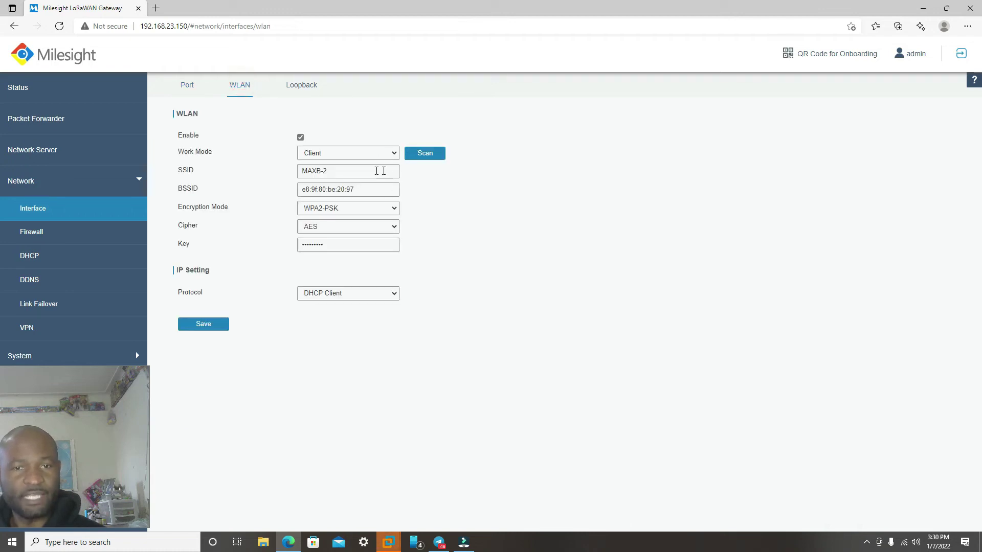
{"action": "left_click_drag", "start_coordinate": [346, 247], "coordinate": [276, 243]}
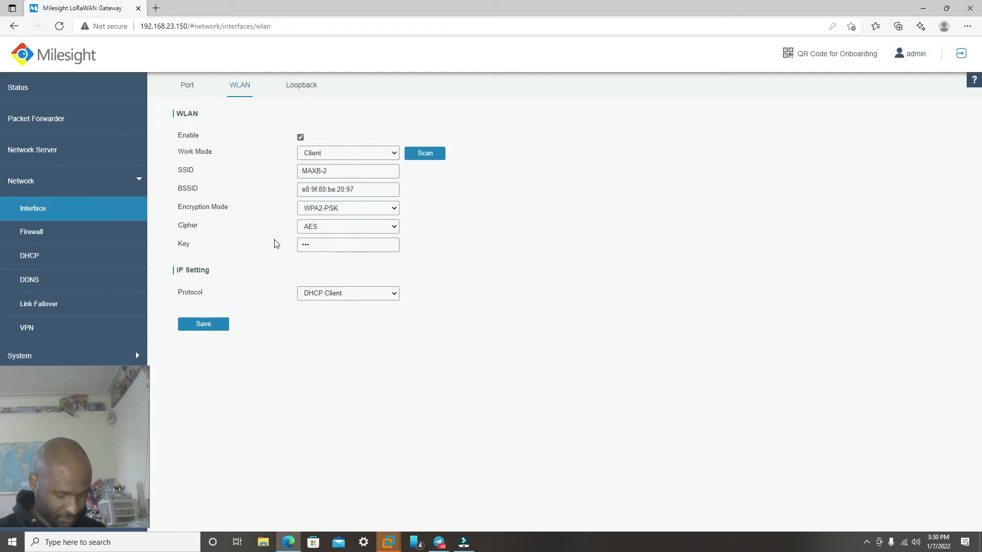
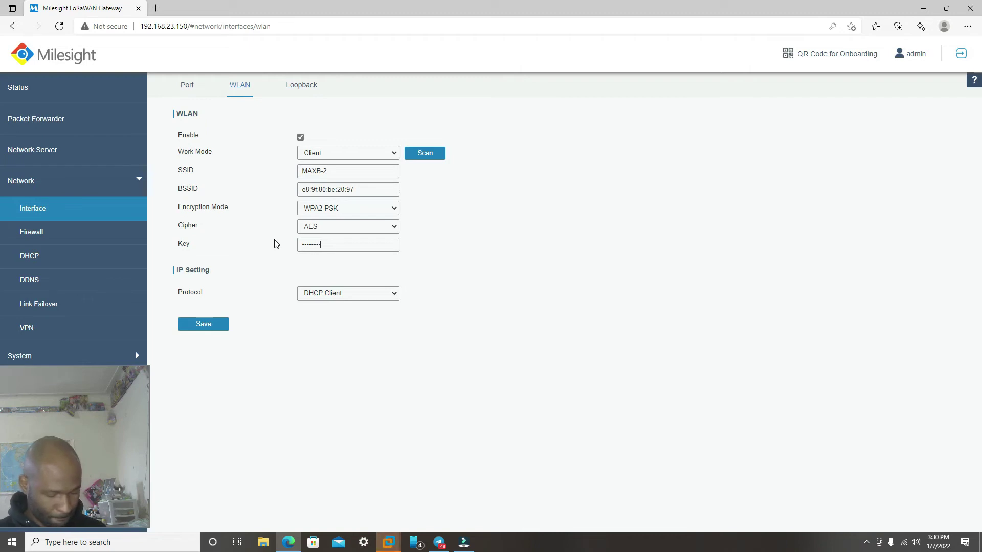
{"action": "left_click", "coordinate": [202, 325]}
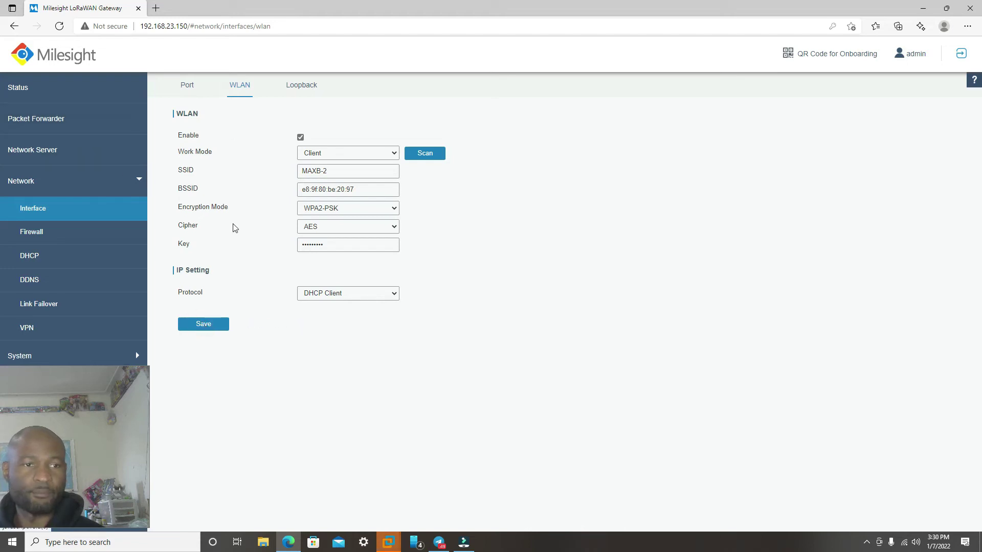
{"action": "left_click", "coordinate": [55, 358]}
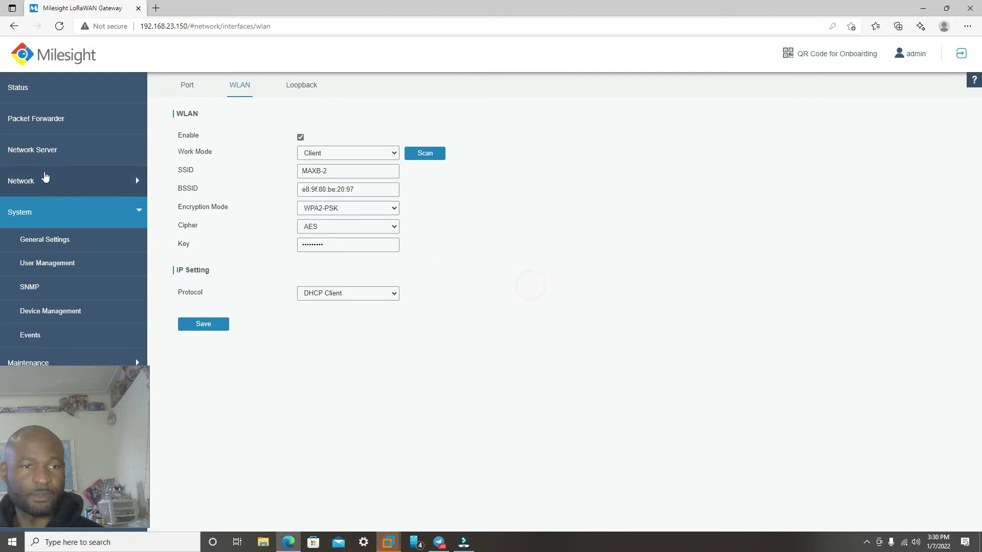
{"action": "left_click", "coordinate": [80, 183]}
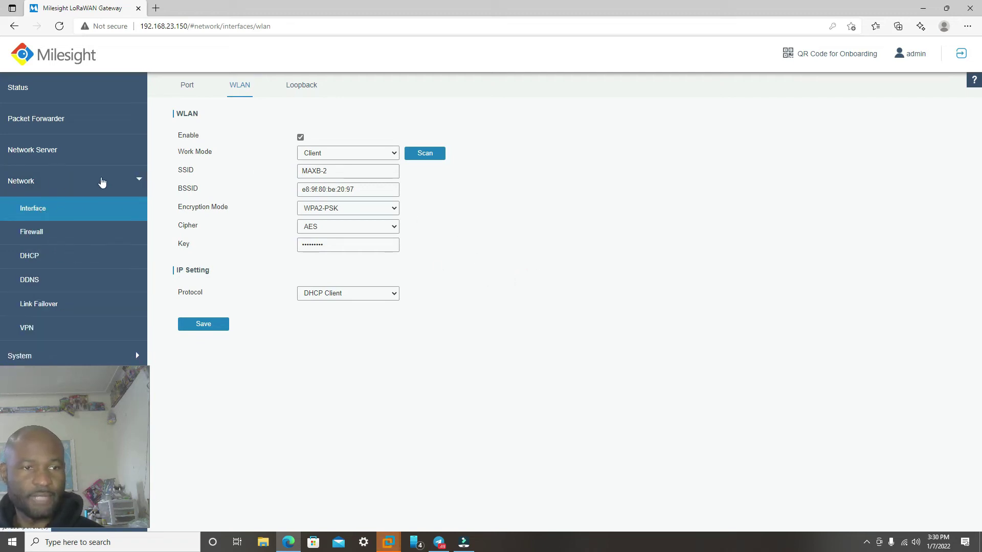
Step: In WAN Failover, set wlan0 as main interface with eth 0 backup, then save and apply
{"action": "left_click", "coordinate": [44, 306]}
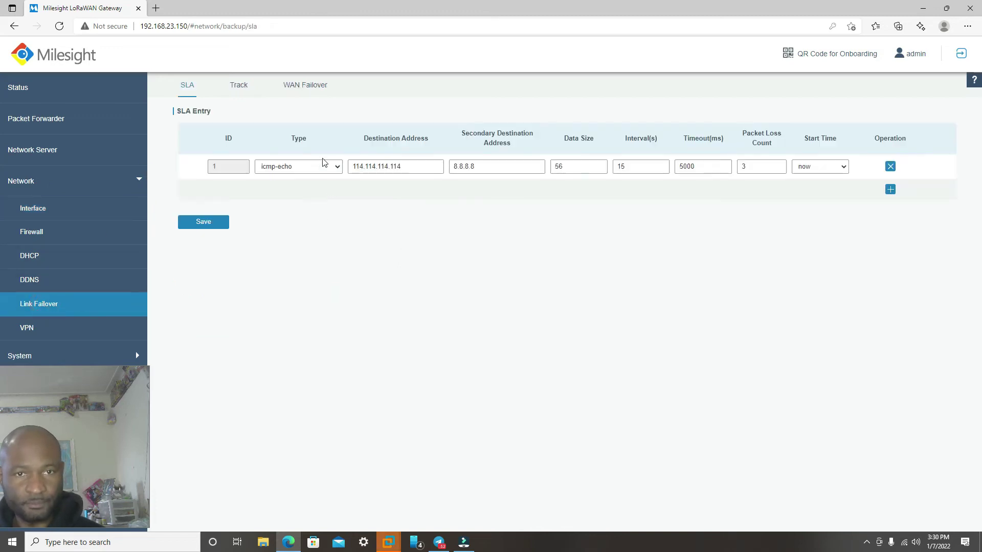
{"action": "left_click", "coordinate": [304, 87]}
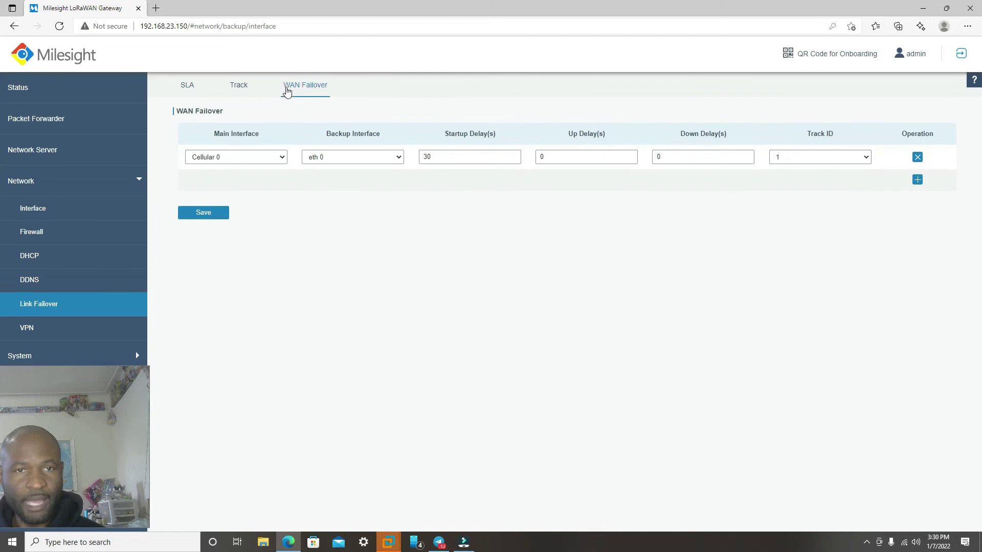
{"action": "left_click", "coordinate": [266, 160]}
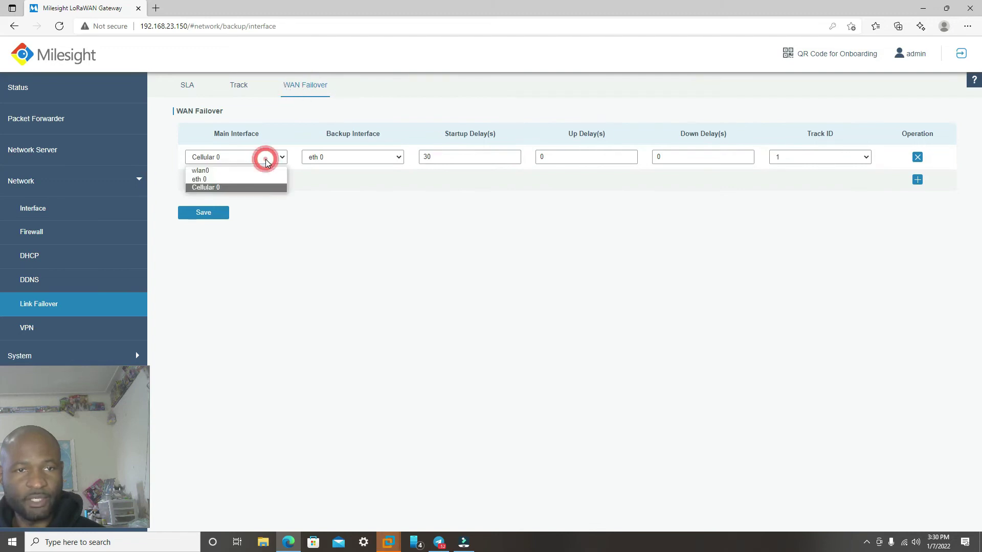
{"action": "left_click", "coordinate": [203, 170]}
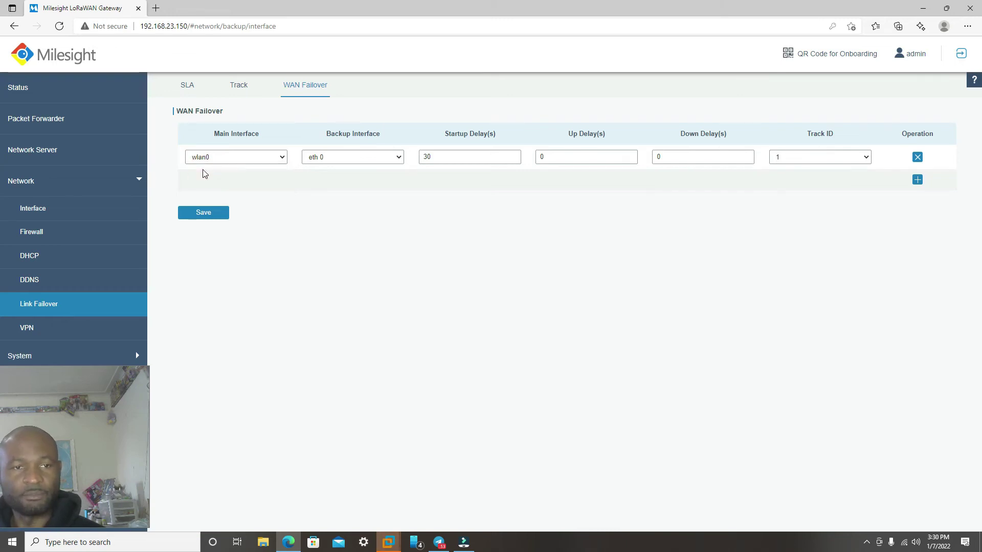
{"action": "left_click", "coordinate": [204, 217]}
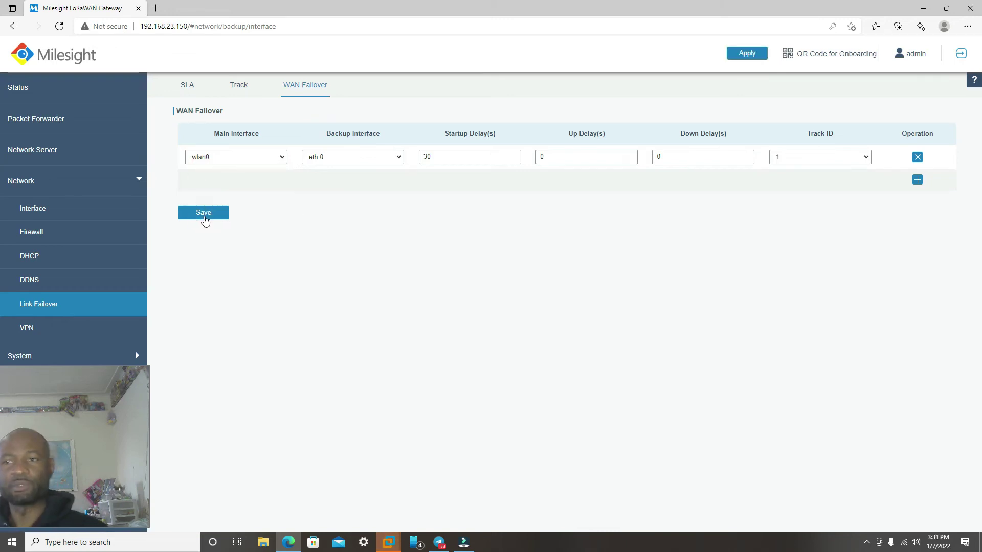
{"action": "left_click", "coordinate": [747, 55]}
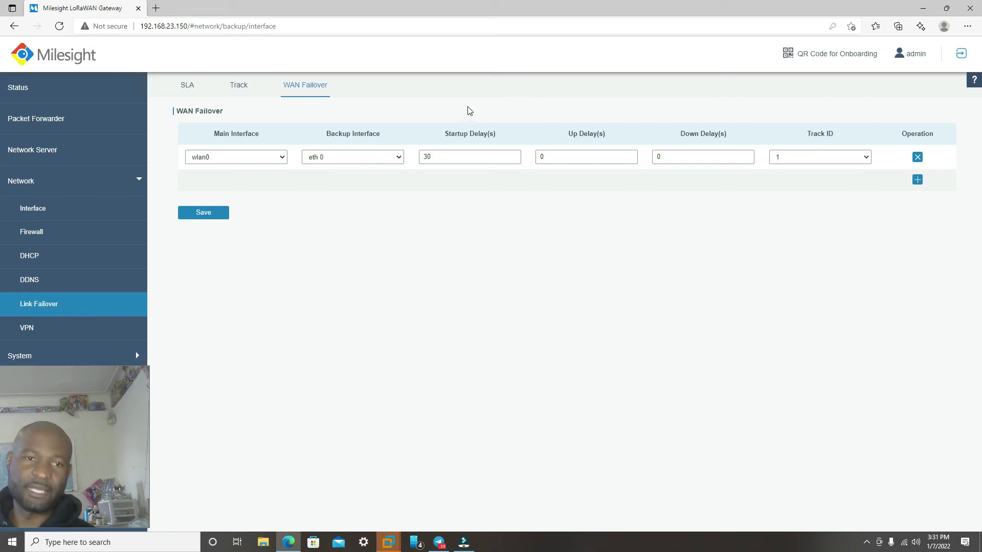
{"action": "left_click", "coordinate": [281, 157]}
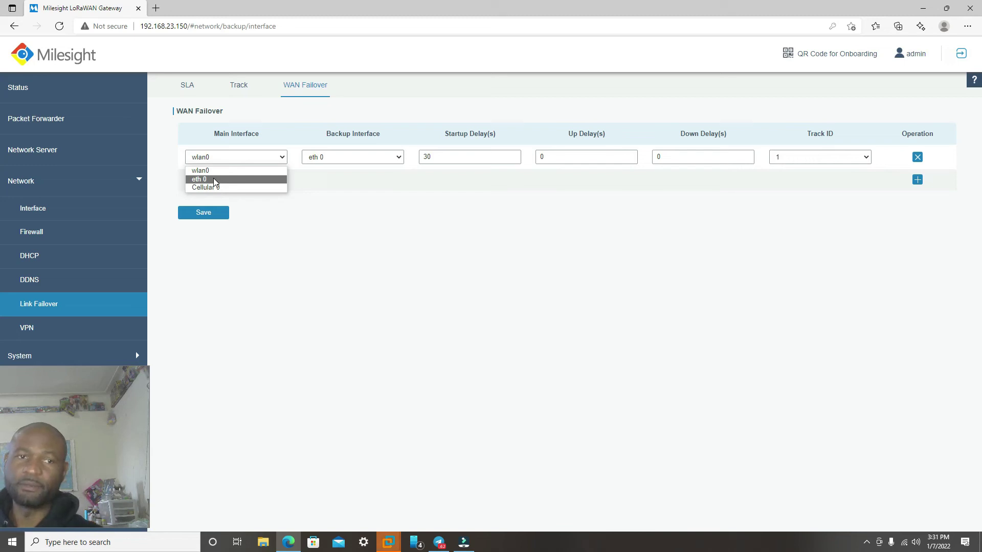
{"action": "left_click", "coordinate": [401, 223]}
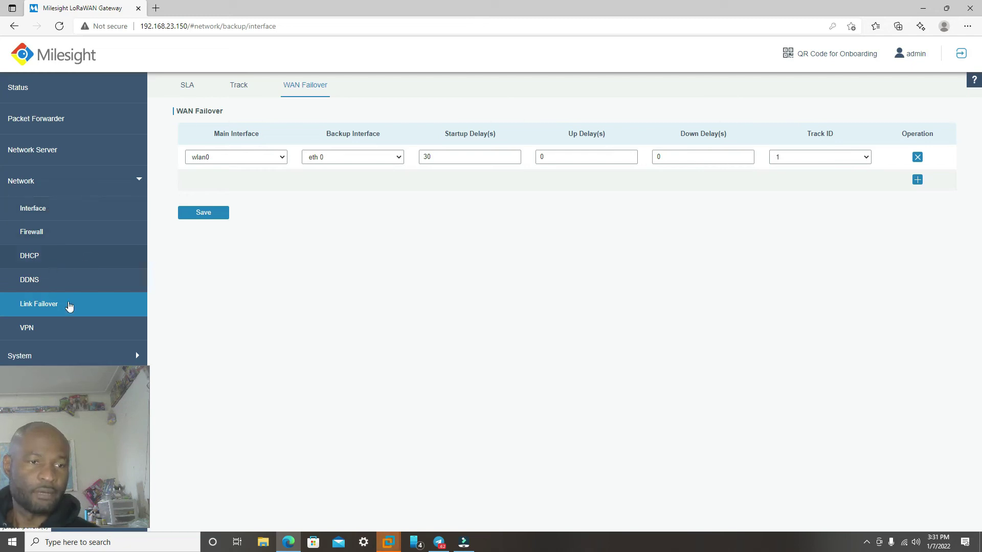
Step: Ping google.com from the Maintenance Ping tool and select the output showing 4 received, 0% loss
{"action": "left_click", "coordinate": [69, 182]}
{"action": "left_click", "coordinate": [91, 241]}
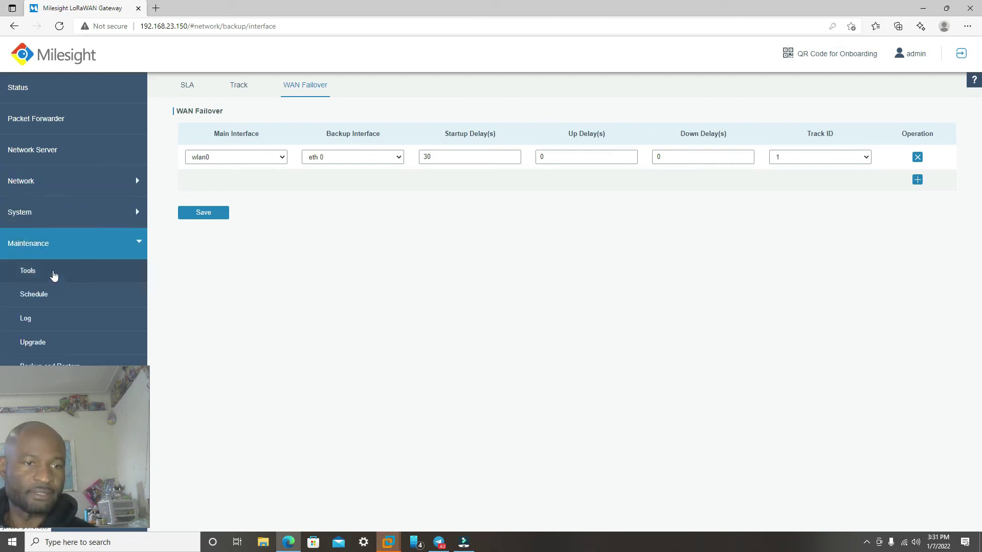
{"action": "left_click", "coordinate": [54, 271]}
{"action": "left_click", "coordinate": [314, 135]}
{"action": "left_click", "coordinate": [294, 172]}
{"action": "left_click", "coordinate": [385, 139]}
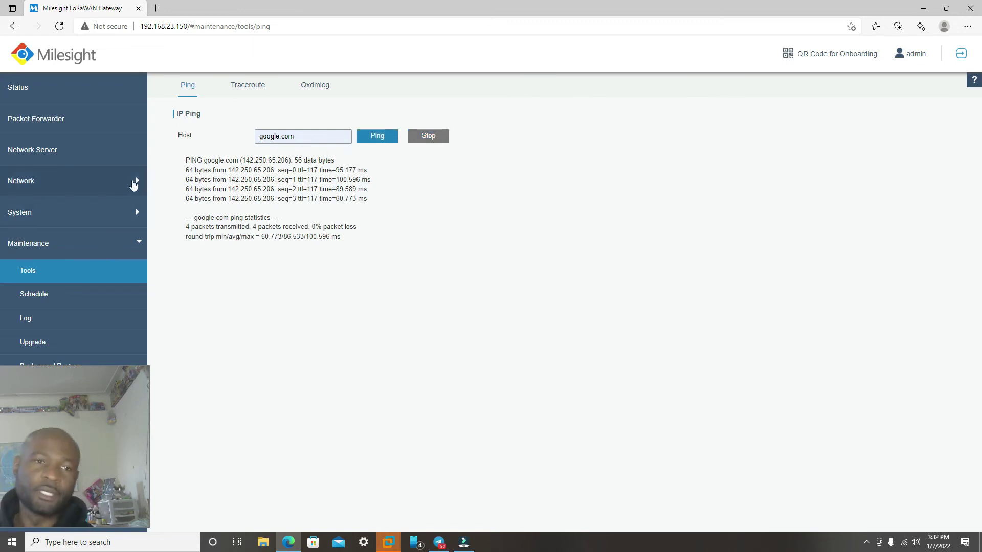
{"action": "left_click_drag", "start_coordinate": [185, 159], "coordinate": [353, 245]}
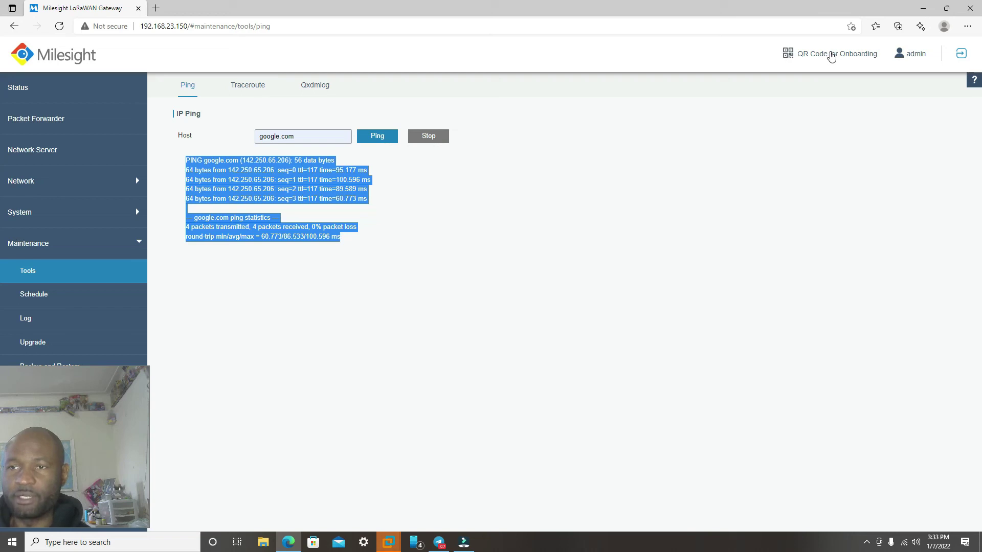
Step: Paste the HNT wallet address into the QR Code for Onboarding dialog and generate the code
{"action": "left_click", "coordinate": [834, 56]}
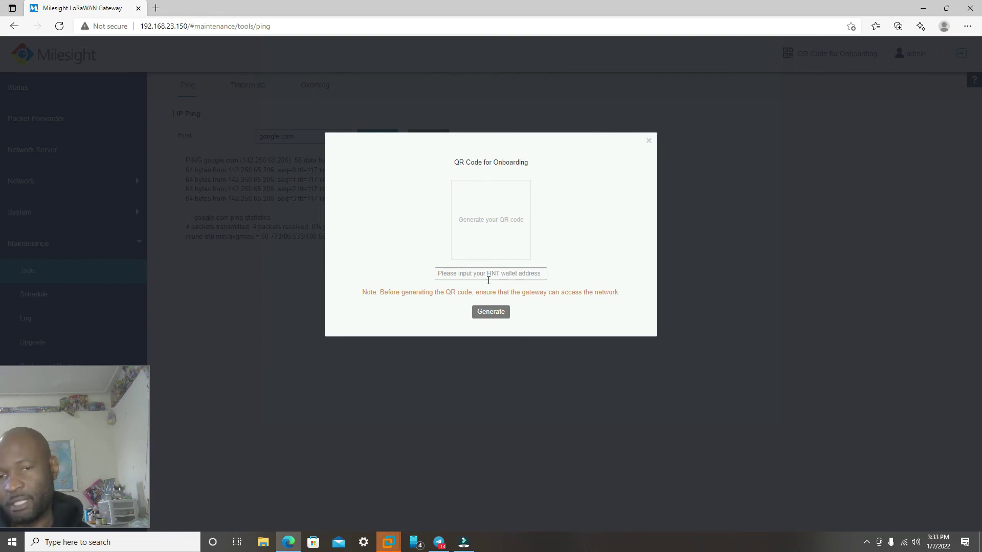
{"action": "left_click", "coordinate": [471, 274]}
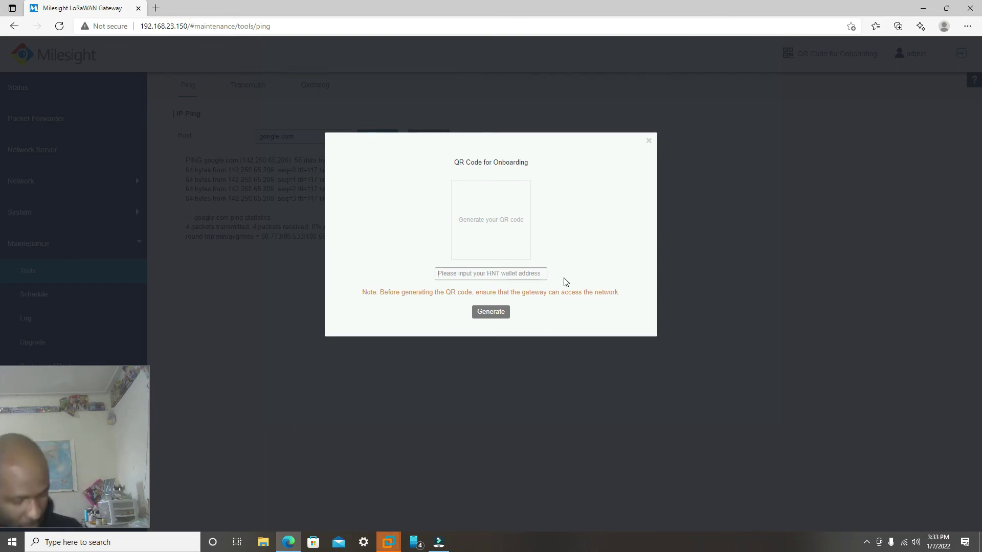
{"action": "key", "text": "ctrl+v"}
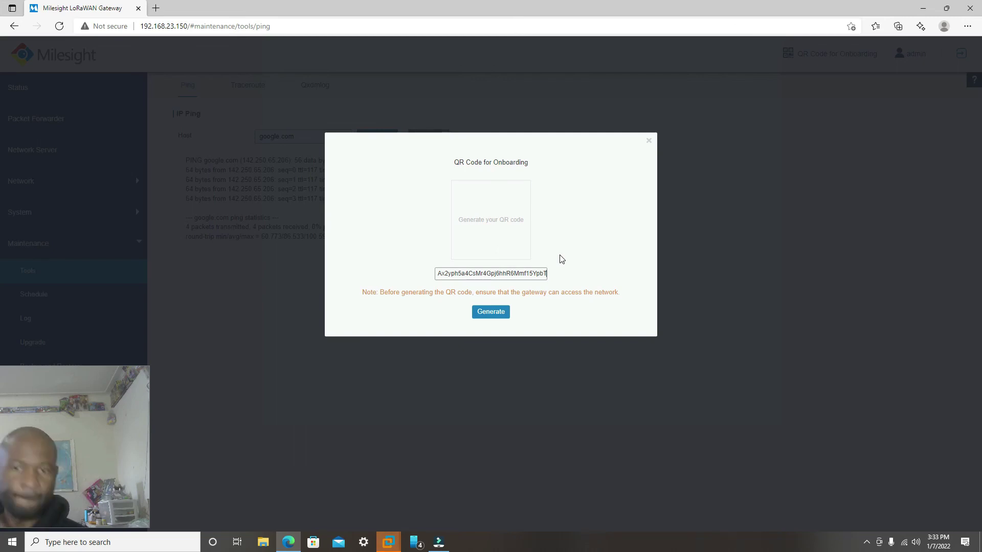
{"action": "left_click", "coordinate": [486, 313]}
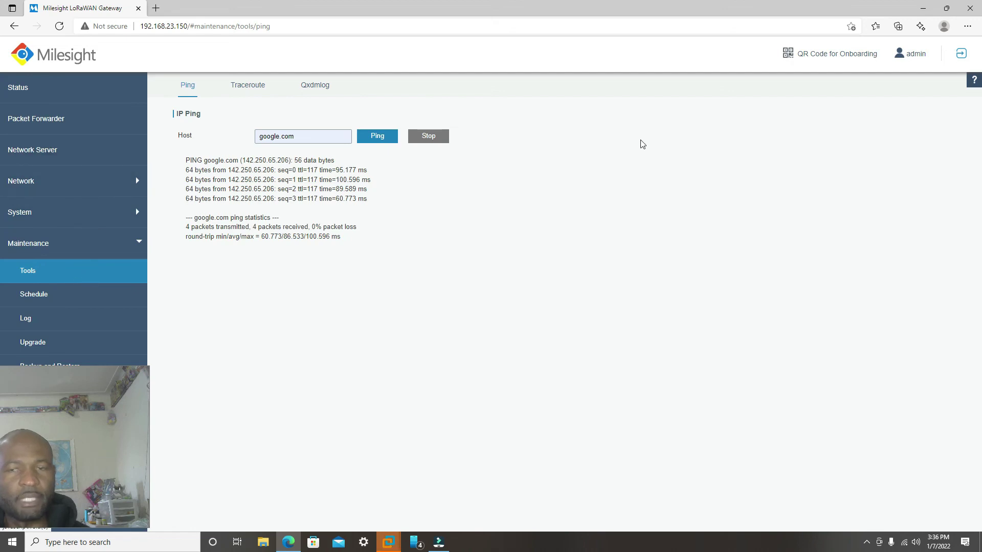
Step: Paste the HNT wallet address again via the right-click menu and generate the onboarding QR code
{"action": "left_click", "coordinate": [815, 56]}
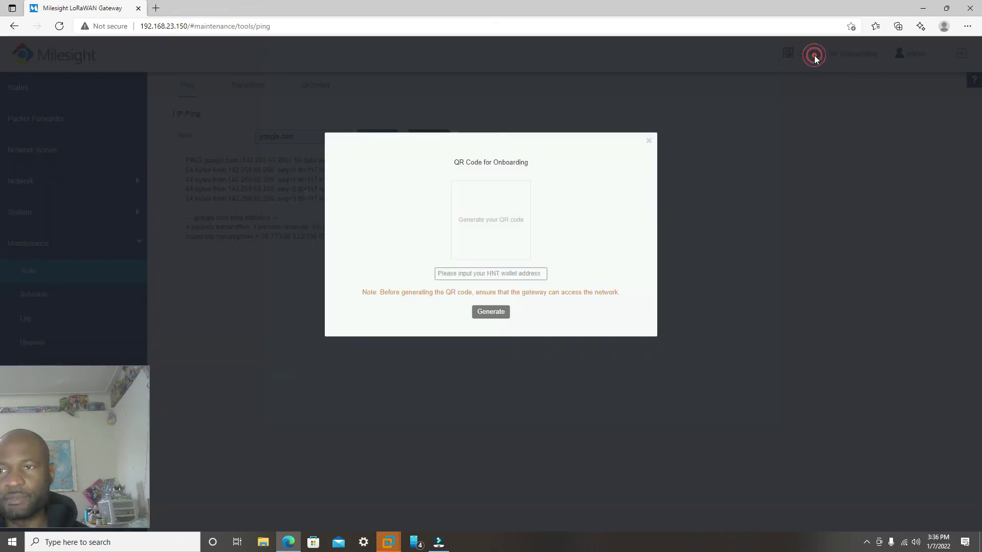
{"action": "right_click", "coordinate": [465, 279]}
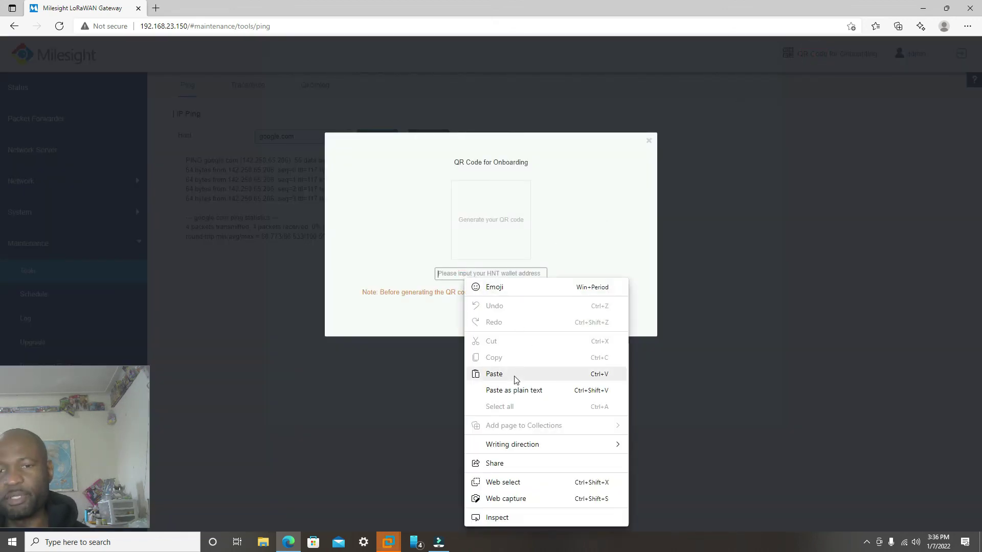
{"action": "left_click", "coordinate": [514, 375]}
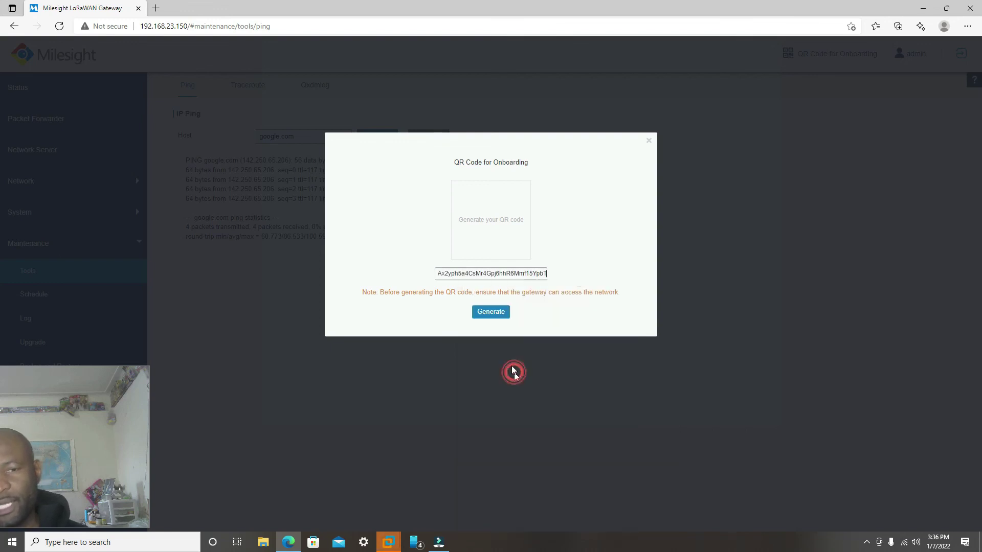
{"action": "left_click", "coordinate": [492, 313]}
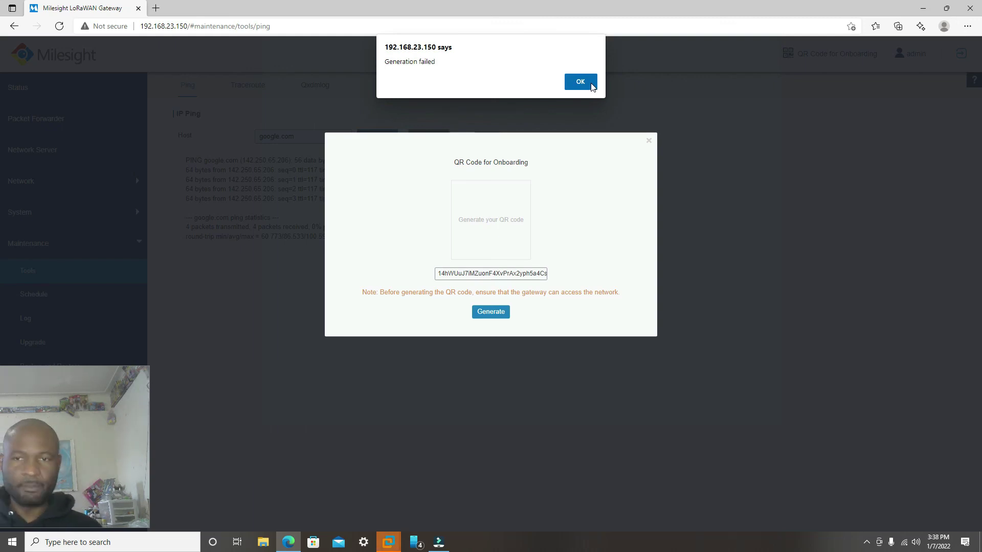
Step: Acknowledge the 'Generation failed' alert and close the QR Code for Onboarding dialog
{"action": "left_click", "coordinate": [588, 83]}
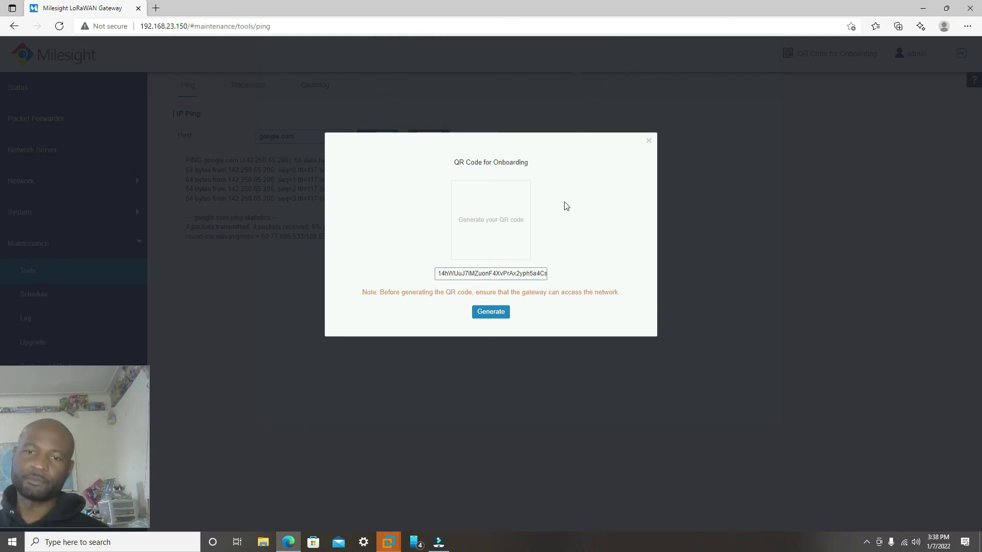
{"action": "left_click", "coordinate": [646, 142]}
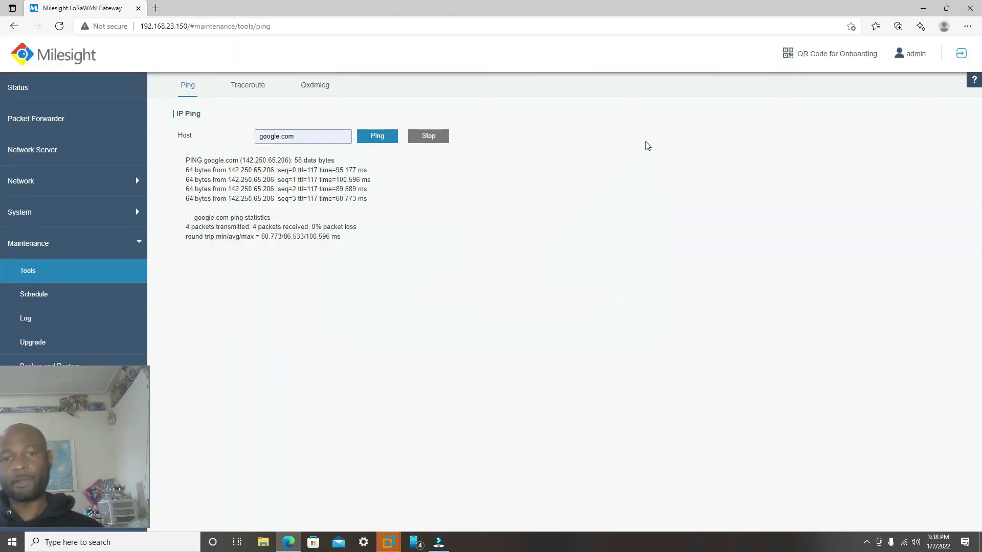